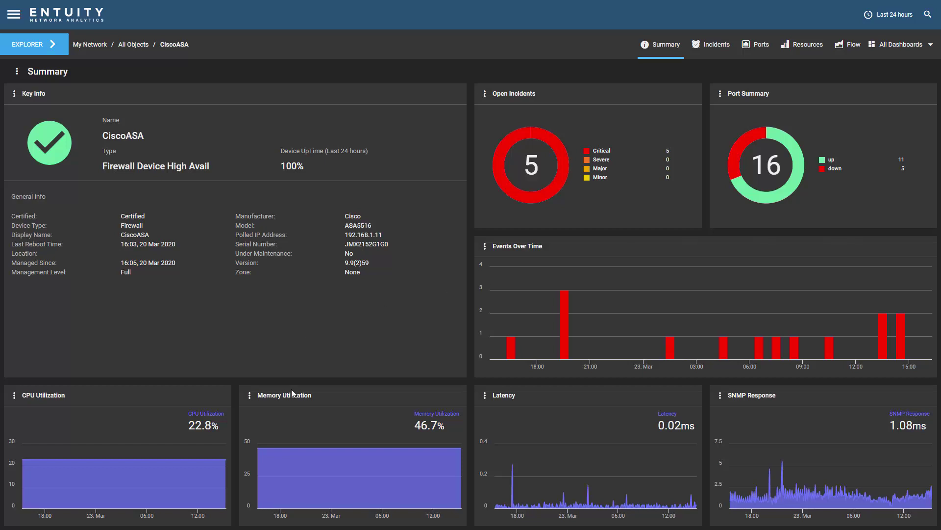
- Duplicate the Summary dashboard and shorten the copy's name to Summary
{"action": "mouse_move", "coordinate": [171, 463]}
{"action": "left_click", "coordinate": [16, 73]}
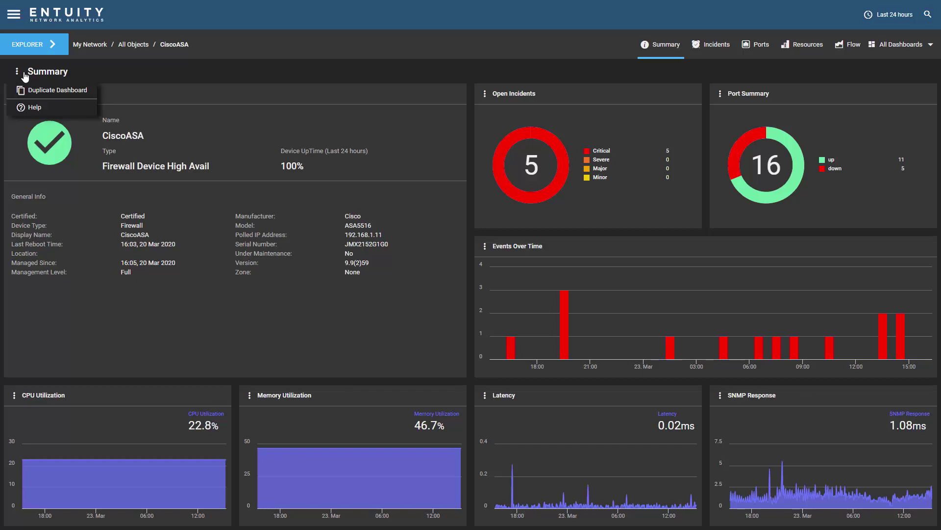
{"action": "left_click", "coordinate": [37, 89]}
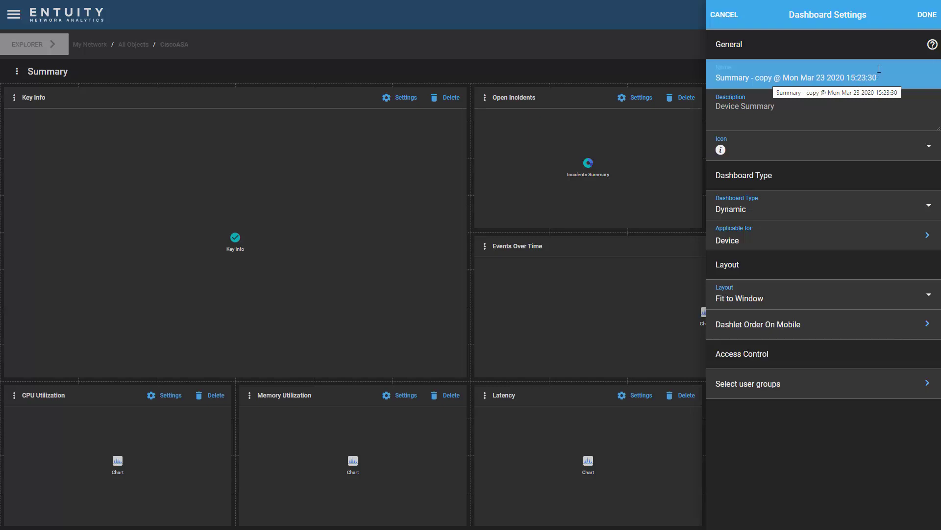
{"action": "left_click_drag", "start_coordinate": [878, 78], "coordinate": [756, 83]}
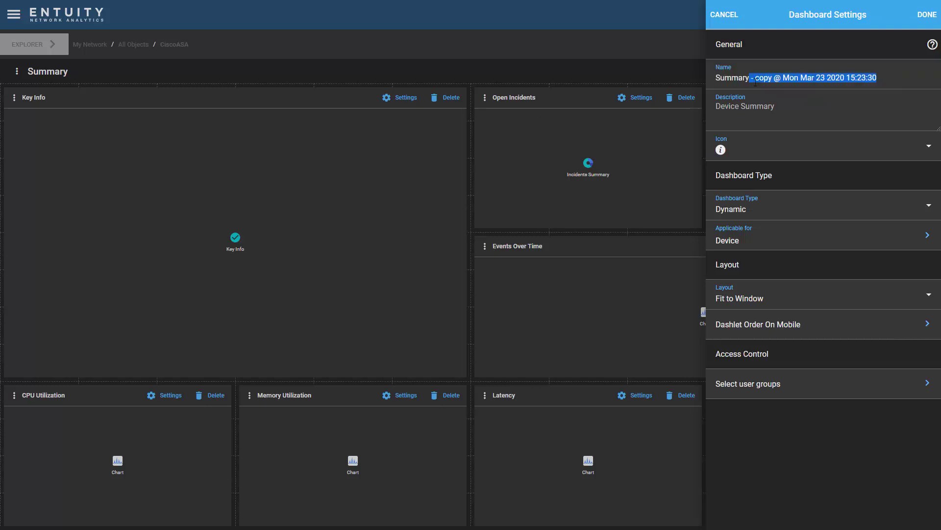
{"action": "key", "text": "BackSpace"}
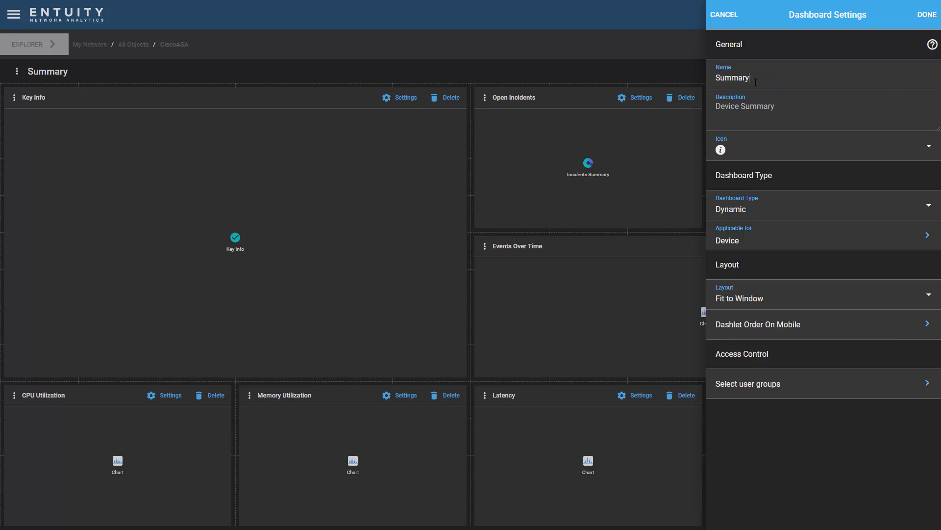
- Make the dashboard copy applicable to the Firewall Device context type instead of Device
{"action": "left_click", "coordinate": [741, 244]}
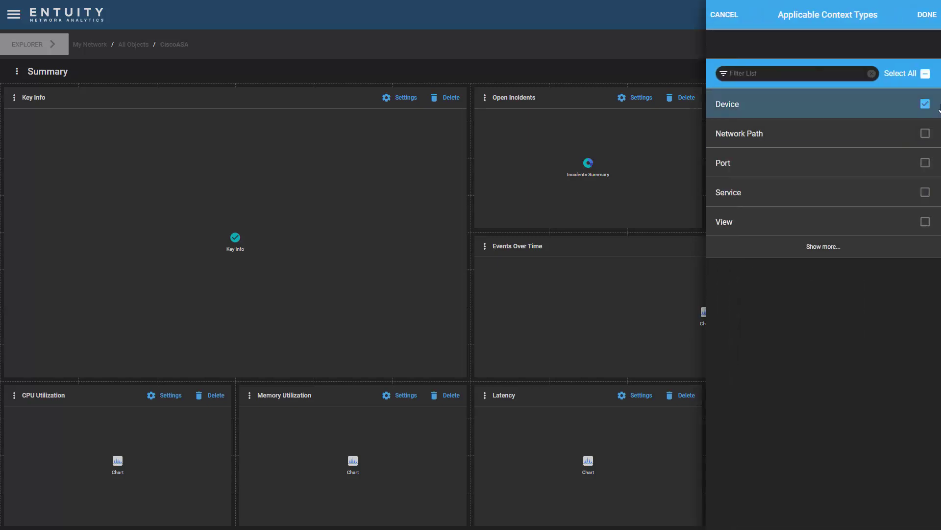
{"action": "left_click", "coordinate": [925, 104]}
{"action": "left_click", "coordinate": [828, 249]}
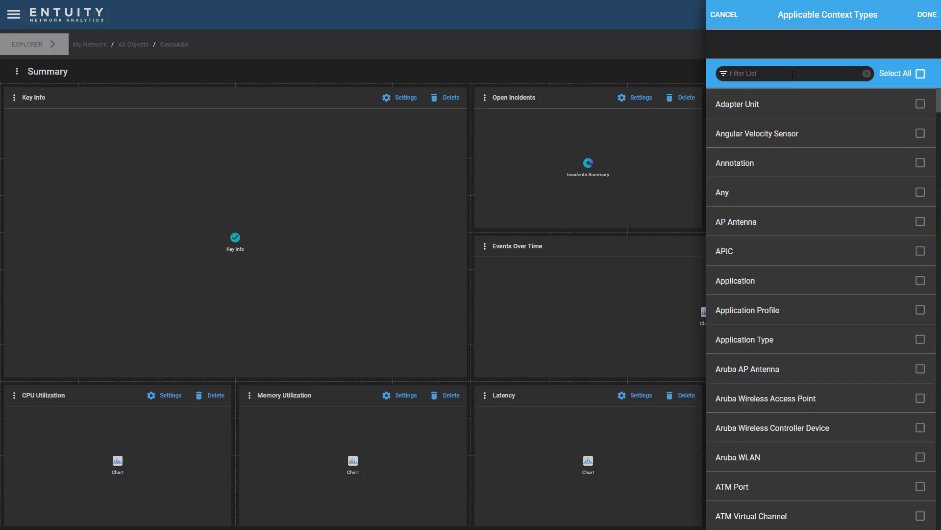
{"action": "type", "text": "fire"}
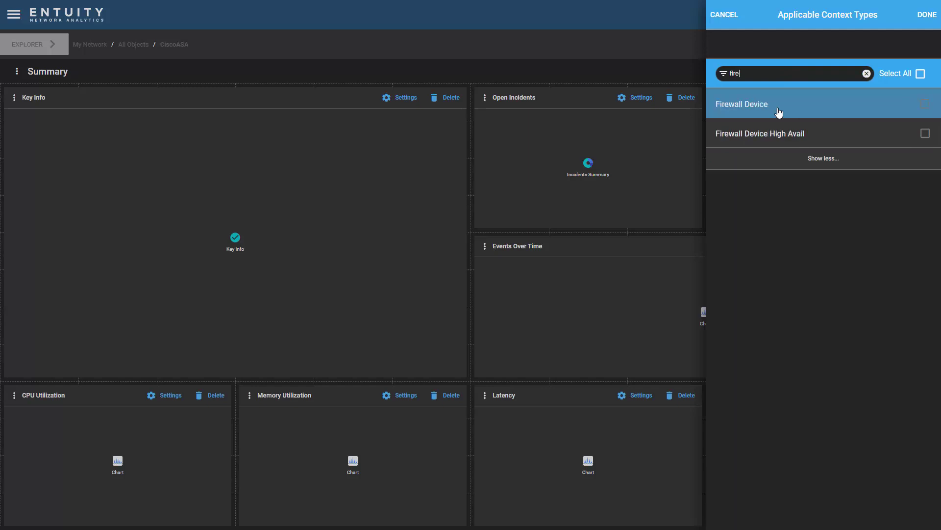
{"action": "left_click", "coordinate": [927, 104]}
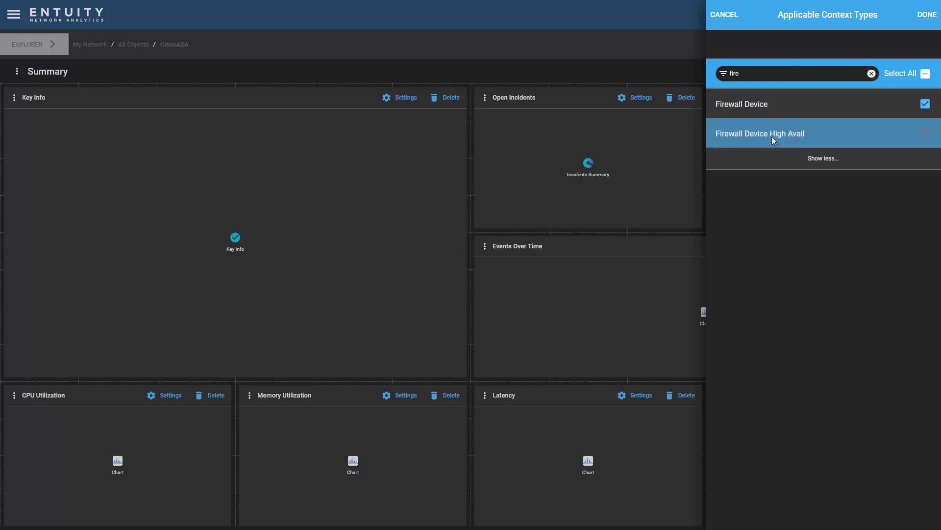
{"action": "left_click", "coordinate": [924, 22]}
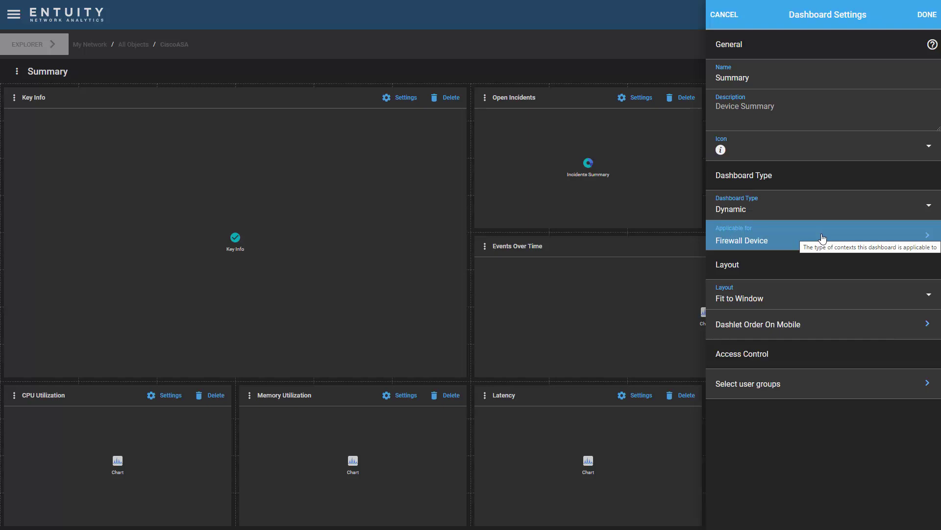
- Grant the Administrators group Access & Favourite rights to the dashboard and accept the dashboard settings
{"action": "left_click", "coordinate": [800, 391]}
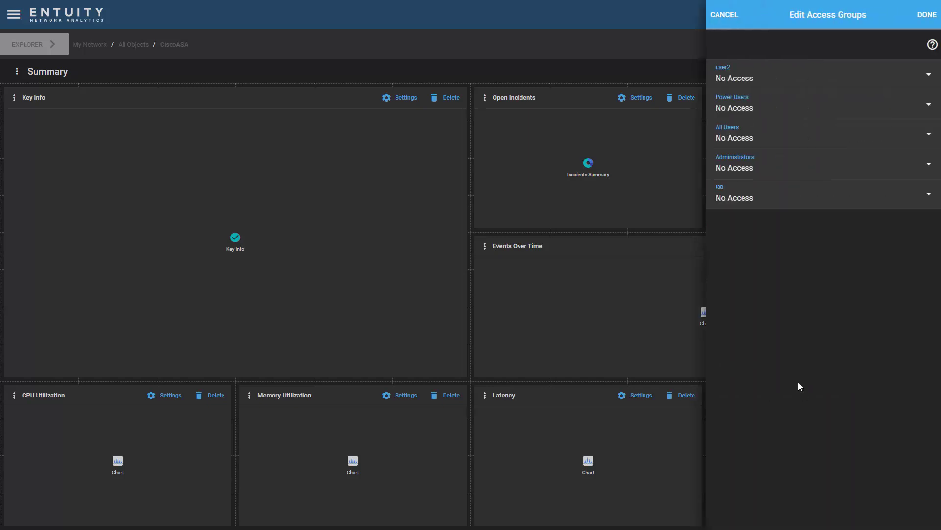
{"action": "left_click", "coordinate": [767, 168]}
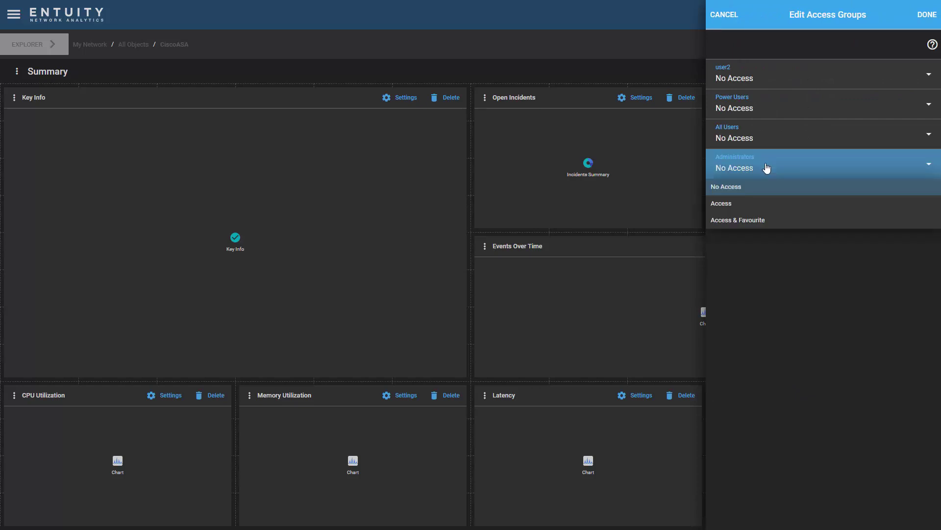
{"action": "left_click", "coordinate": [750, 220]}
{"action": "left_click", "coordinate": [922, 17]}
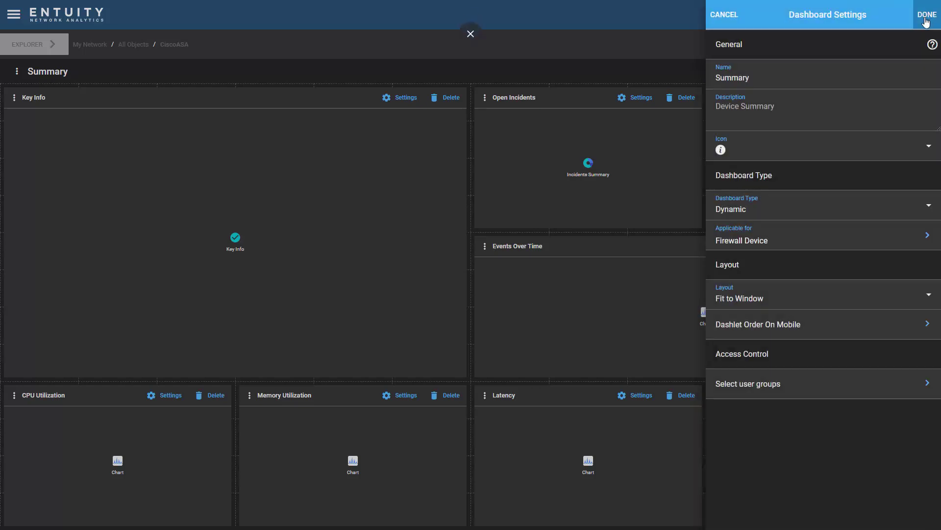
{"action": "left_click", "coordinate": [928, 16]}
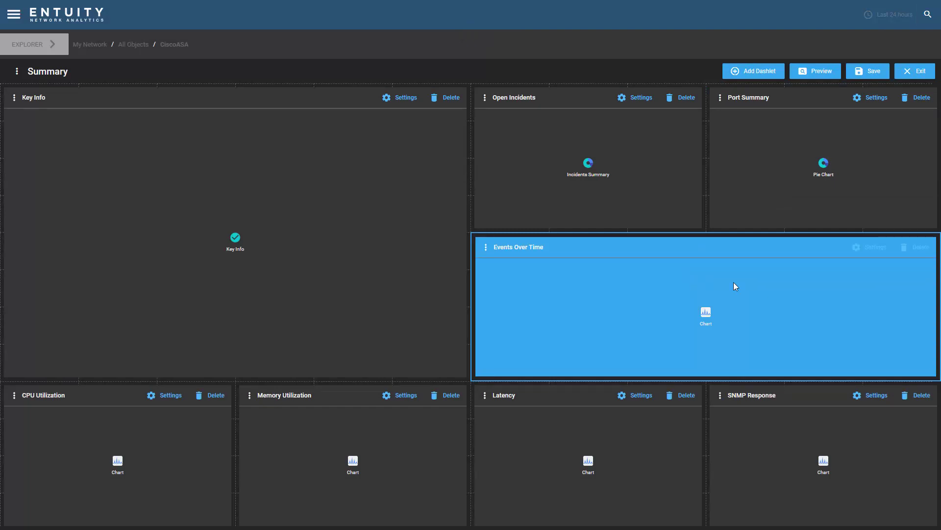
- Replace the Events Over Time dashlet with a new Chart dashlet named VPN Sessions, using Dashboard as context source
{"action": "left_click", "coordinate": [919, 249]}
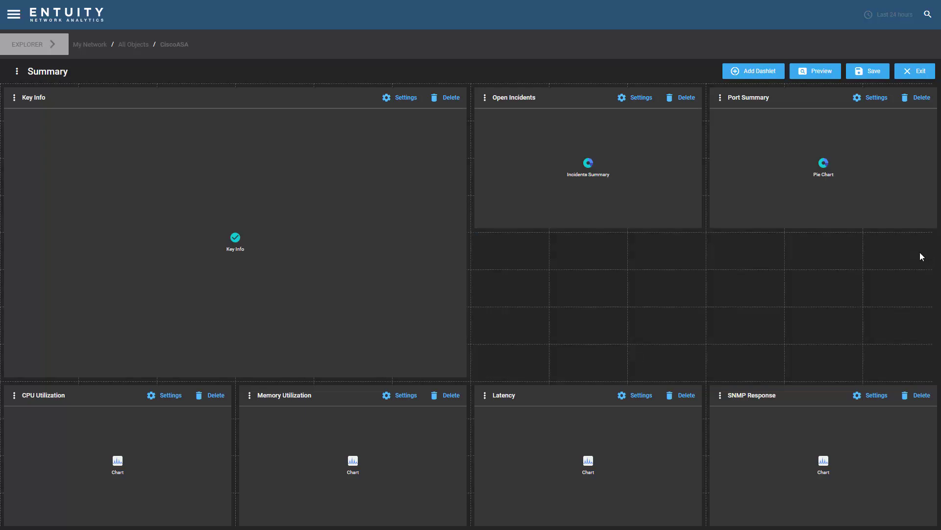
{"action": "left_click", "coordinate": [758, 73]}
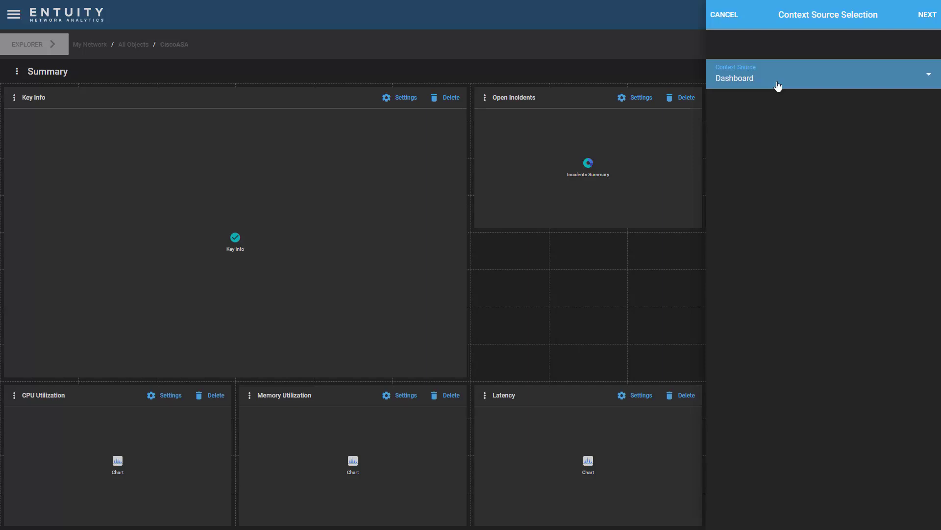
{"action": "left_click", "coordinate": [928, 17]}
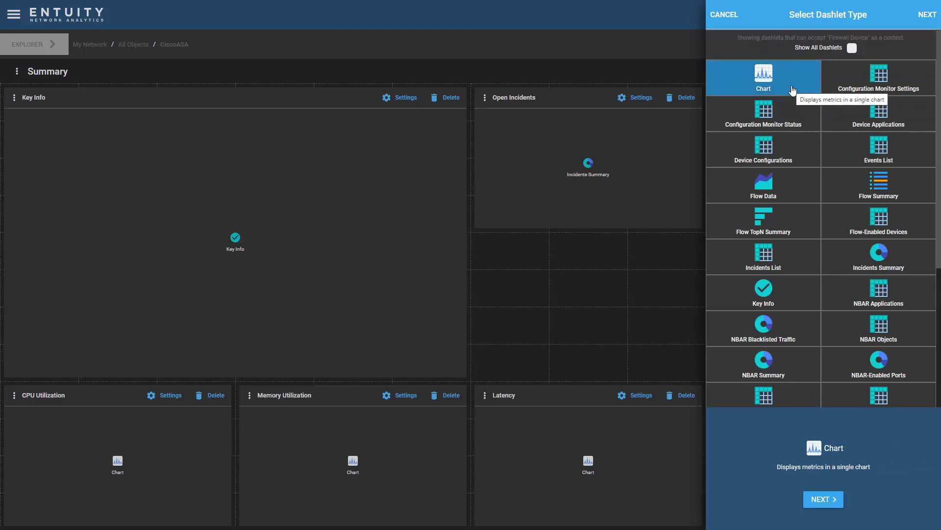
{"action": "left_click", "coordinate": [825, 502]}
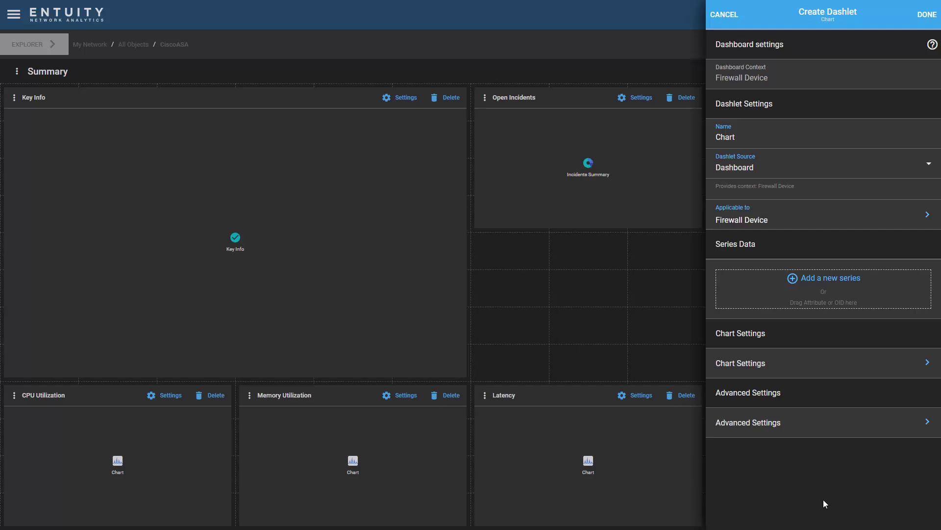
{"action": "double_click", "coordinate": [755, 139]}
{"action": "type", "text": "VPN Sessions"}
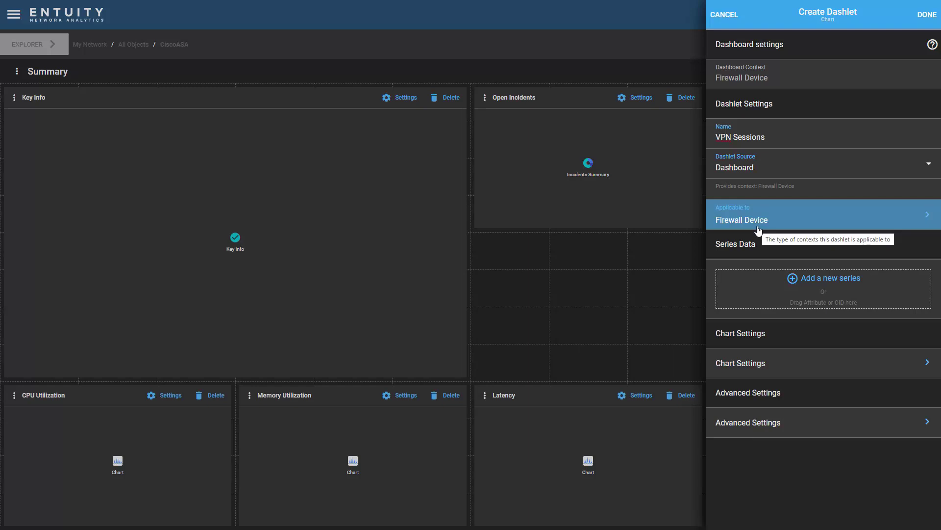
- Add a data series to the VPN Sessions chart using the attribute Sessions for Remote Access (15 mins)
{"action": "left_click", "coordinate": [802, 278]}
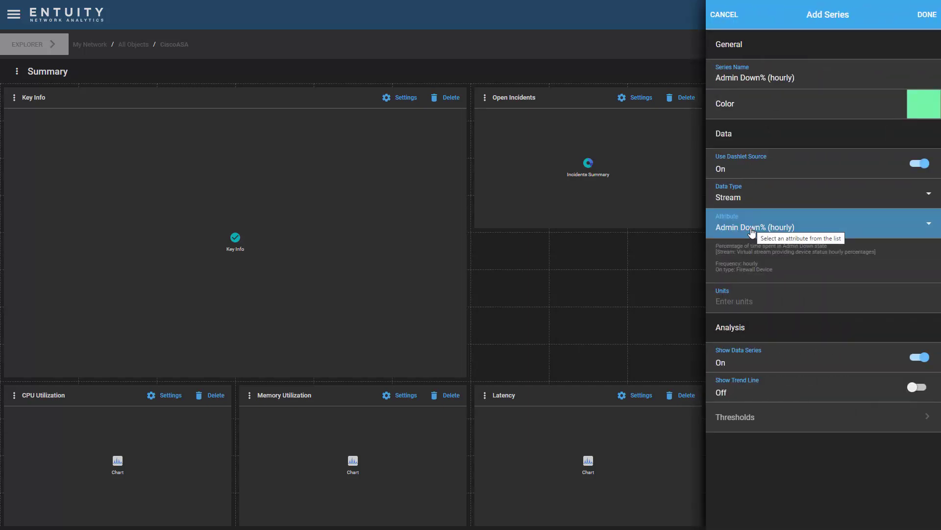
{"action": "left_click", "coordinate": [753, 229]}
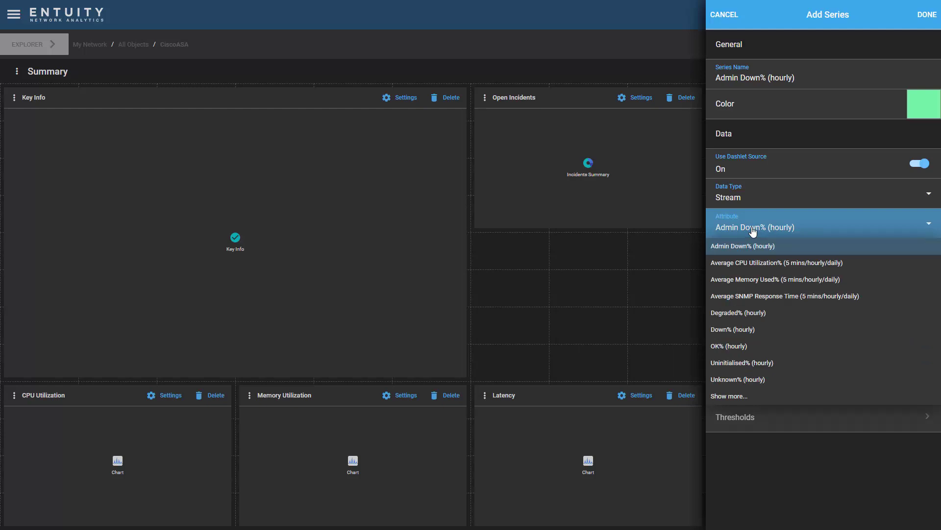
{"action": "left_click", "coordinate": [760, 394]}
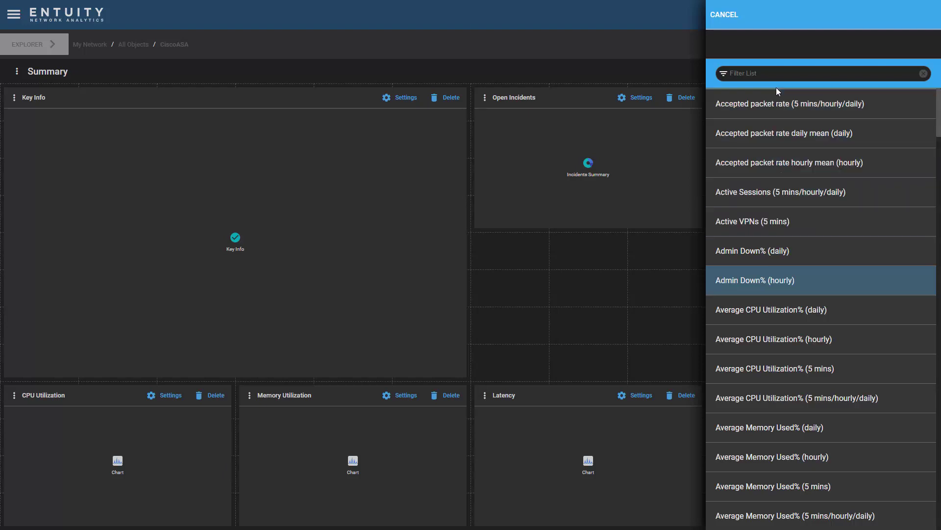
{"action": "type", "text": "sessions"}
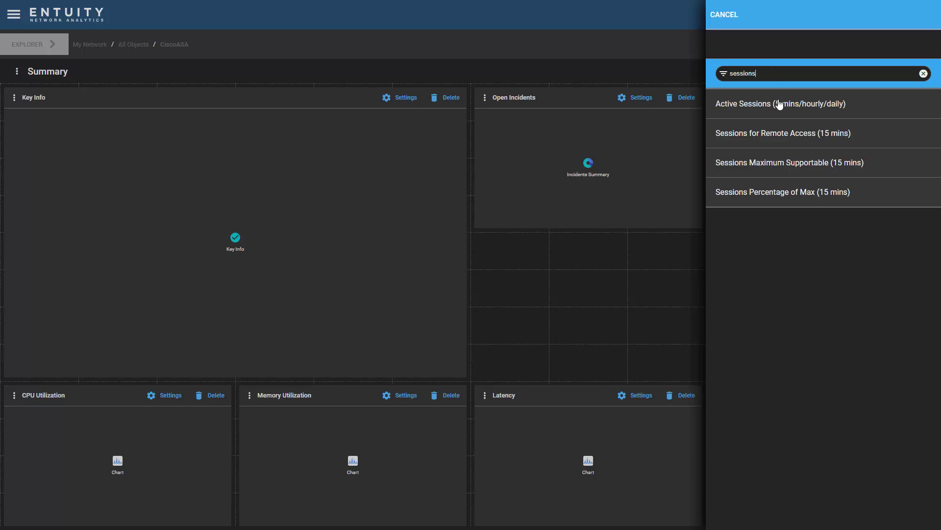
{"action": "left_click", "coordinate": [779, 132]}
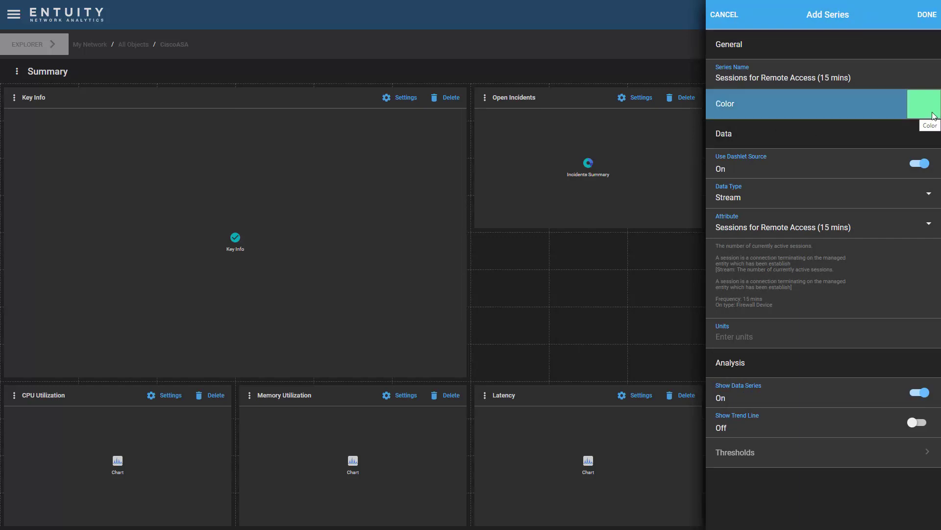
{"action": "left_click", "coordinate": [927, 16]}
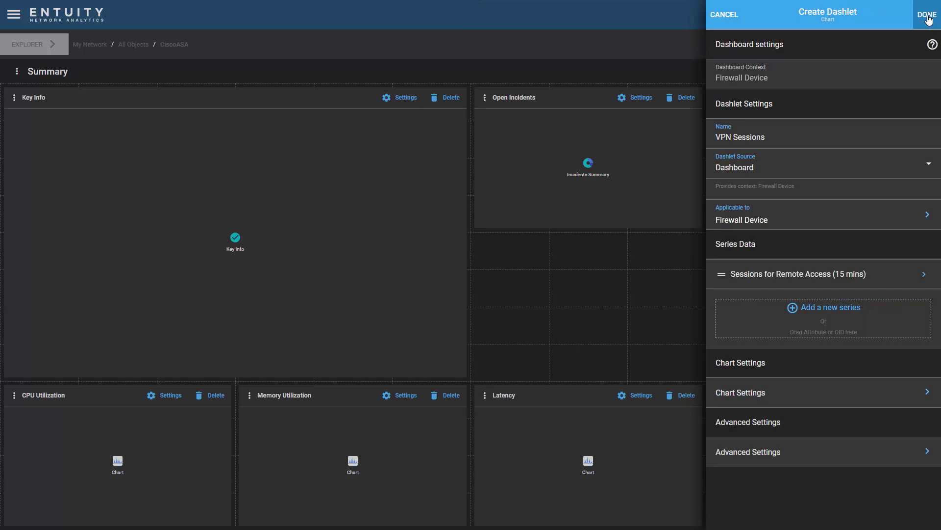
- Start a second series for the VPN Sessions chart with the attribute Sessions Maximum Supportable (15 mins)
{"action": "left_click", "coordinate": [833, 310]}
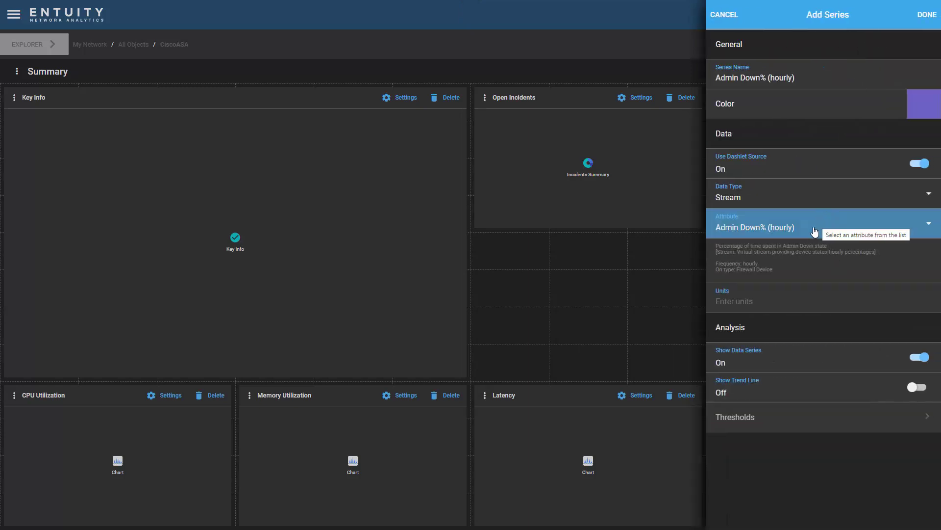
{"action": "left_click", "coordinate": [814, 232]}
{"action": "left_click", "coordinate": [785, 398]}
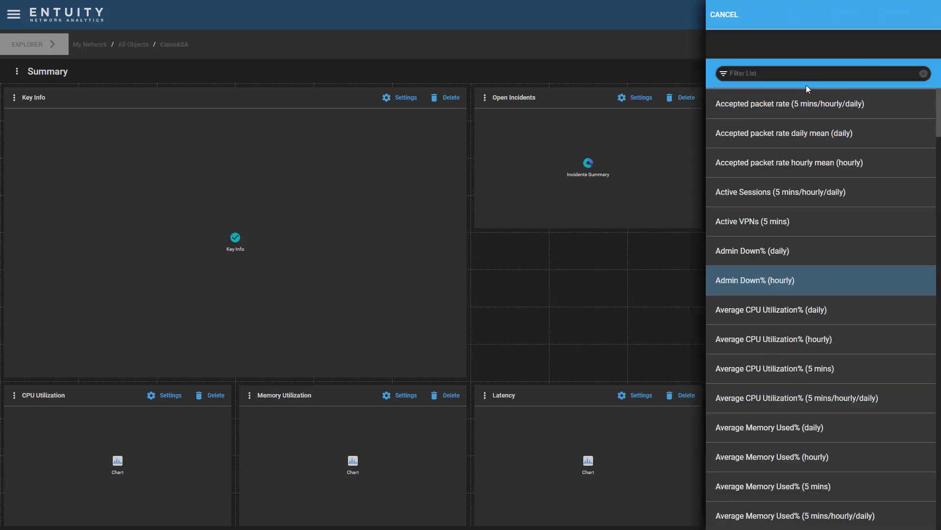
{"action": "type", "text": "sessions"}
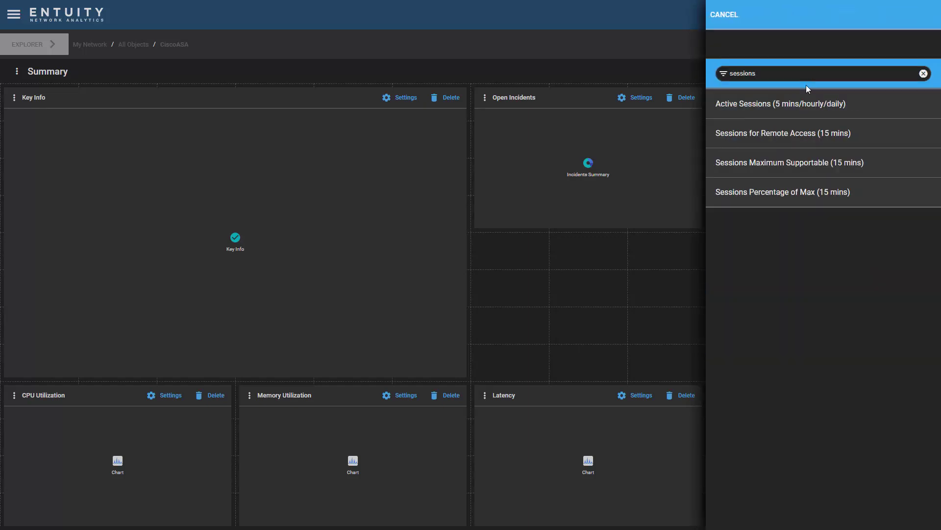
{"action": "left_click", "coordinate": [803, 164]}
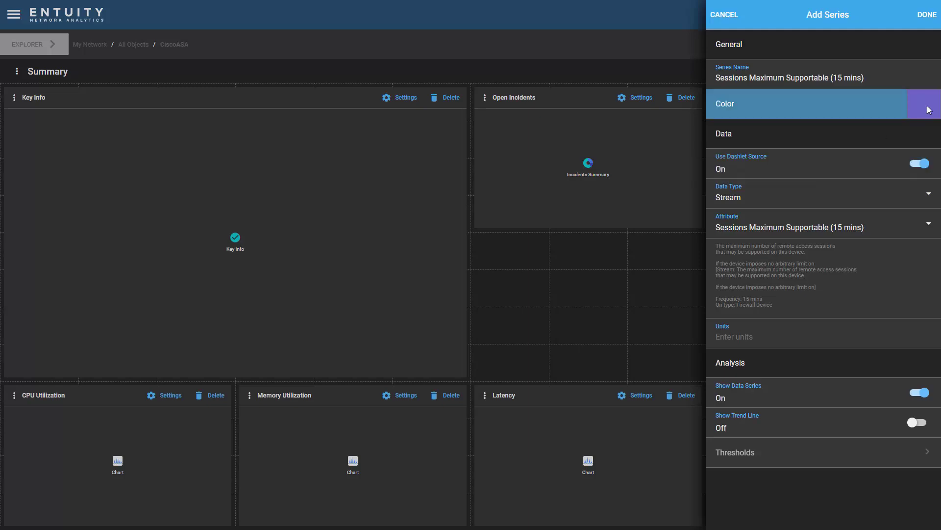
- Set the Sessions Maximum Supportable series color to red, RGB 255, 0, 0, and accept the series
{"action": "left_click", "coordinate": [893, 107]}
{"action": "double_click", "coordinate": [763, 104]}
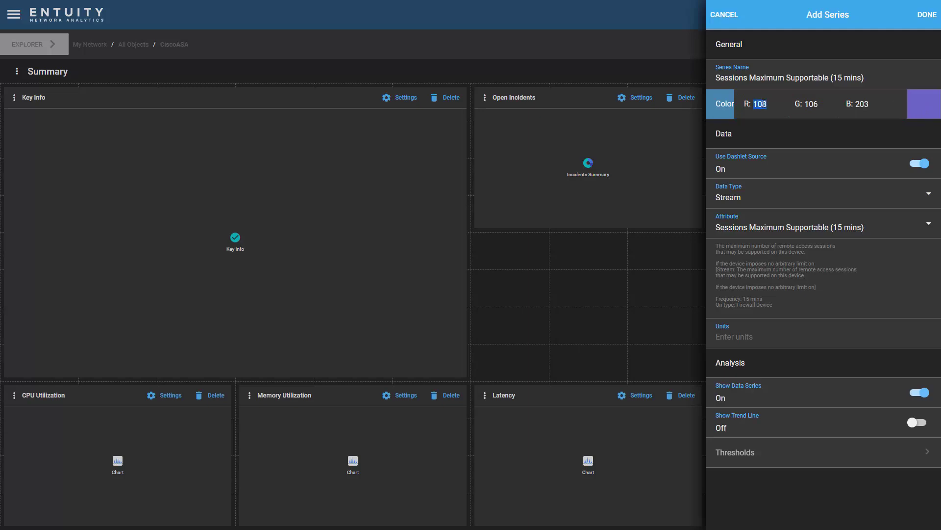
{"action": "type", "text": "255"}
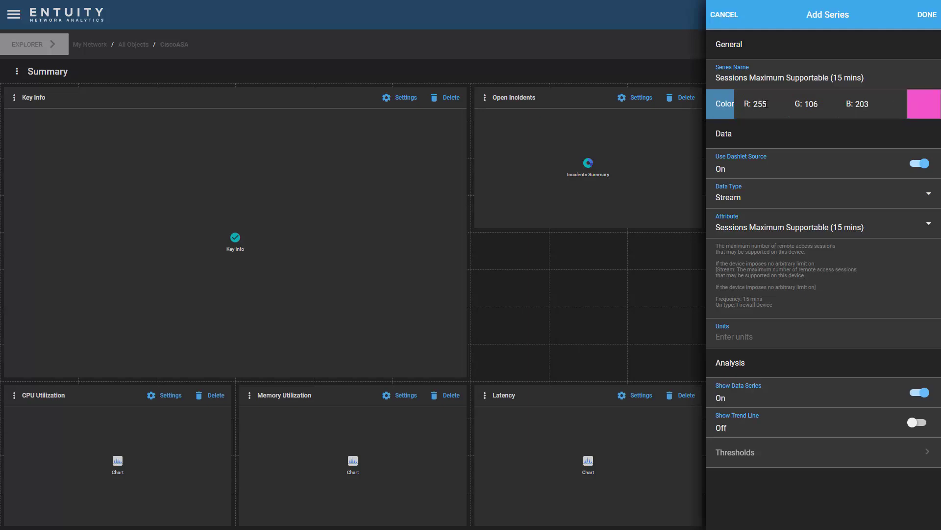
{"action": "double_click", "coordinate": [812, 103]}
{"action": "type", "text": "0"}
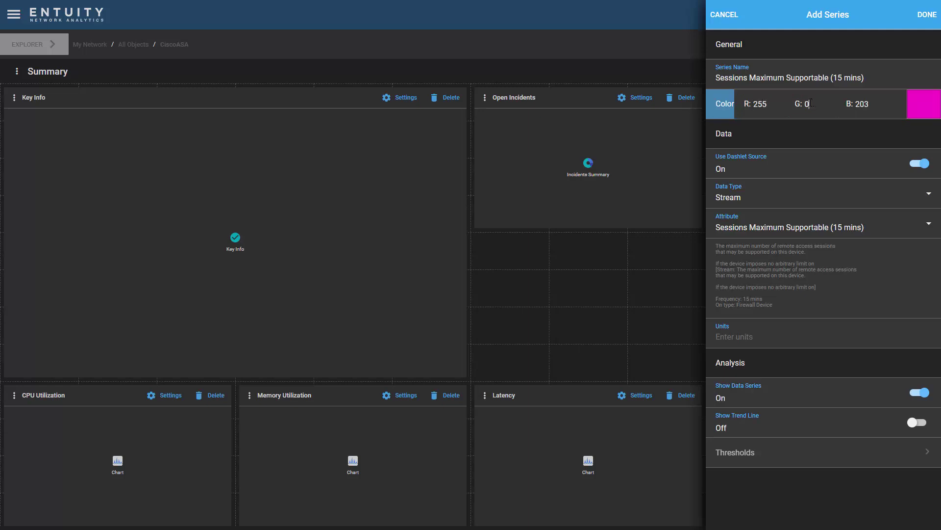
{"action": "double_click", "coordinate": [859, 104]}
{"action": "type", "text": "0"}
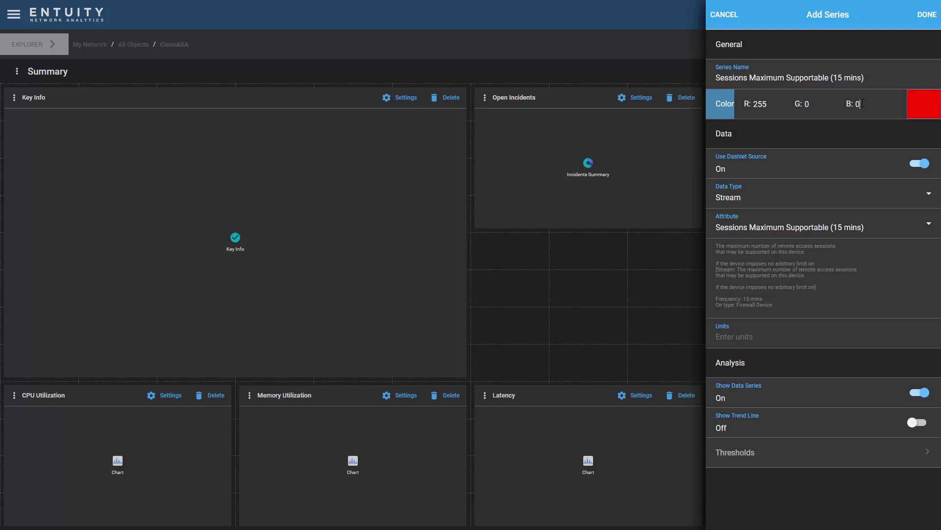
{"action": "left_click", "coordinate": [928, 19]}
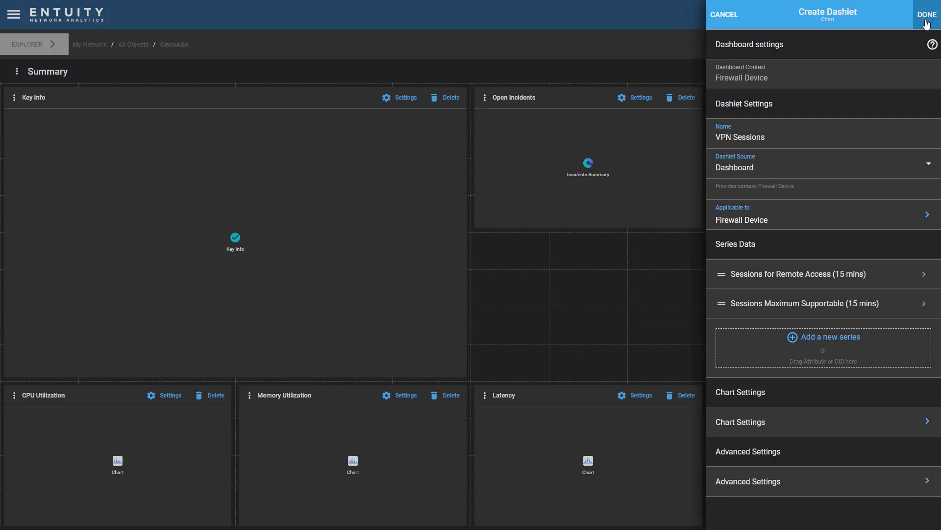
- Finish creating the VPN Sessions dashlet and enlarge it to fill the empty area below Open Incidents and Port Summary
{"action": "left_click", "coordinate": [931, 18]}
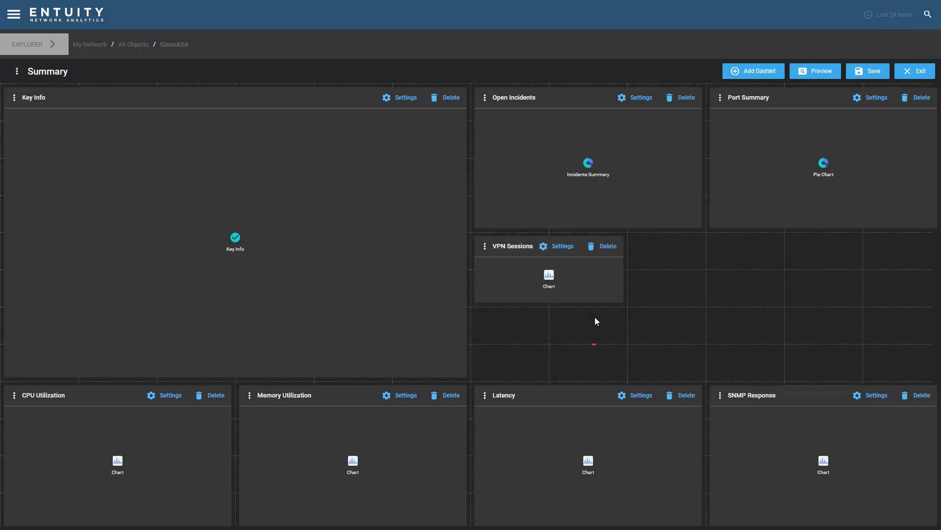
{"action": "left_click_drag", "start_coordinate": [625, 301], "coordinate": [936, 381]}
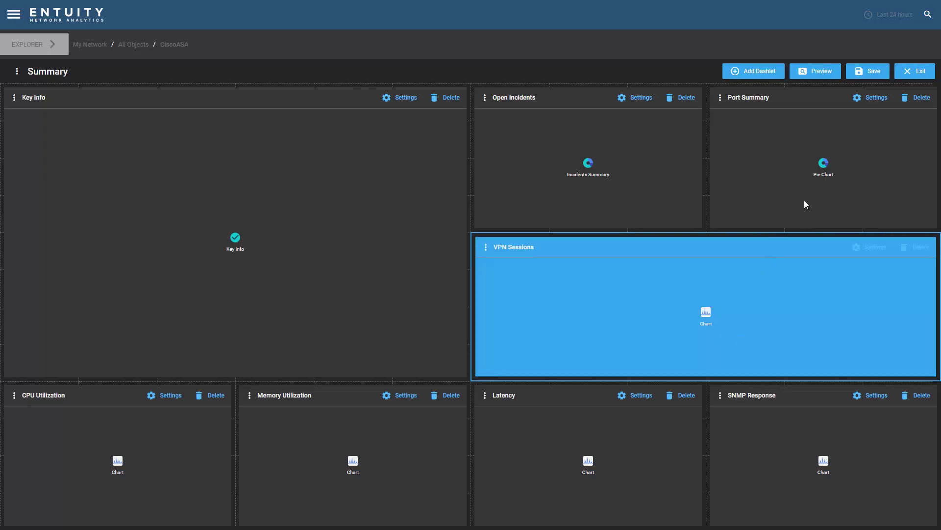
- Save the Summary dashboard, preview it with live data including the VPN Sessions chart, and leave the dashboard editor
{"action": "left_click", "coordinate": [878, 73]}
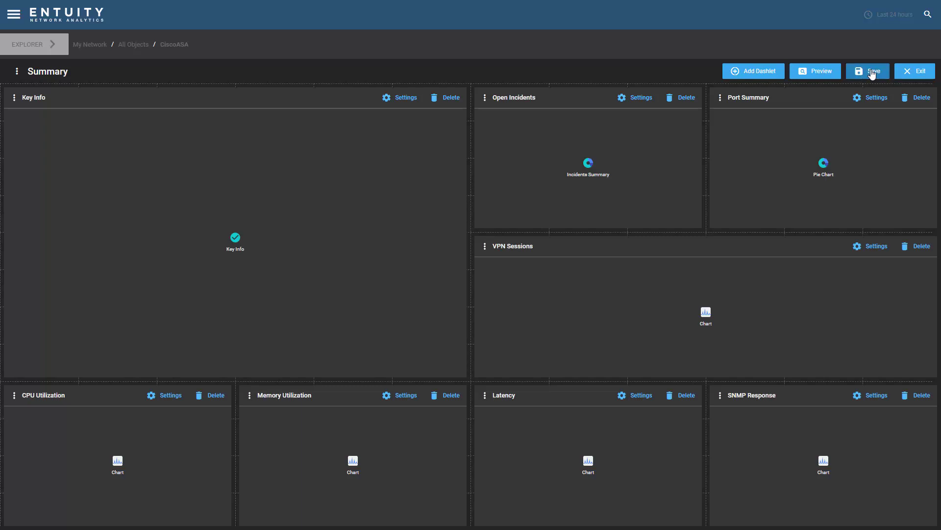
{"action": "left_click", "coordinate": [818, 71]}
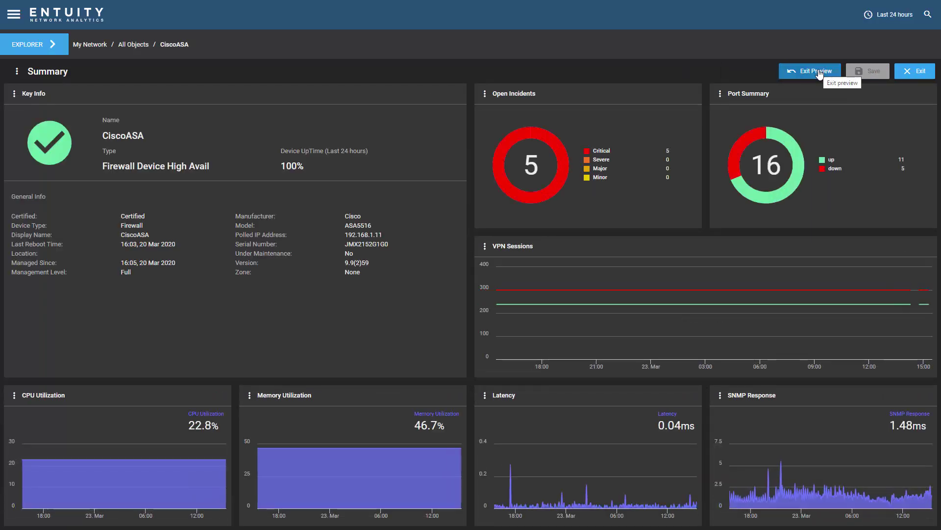
{"action": "mouse_move", "coordinate": [638, 347]}
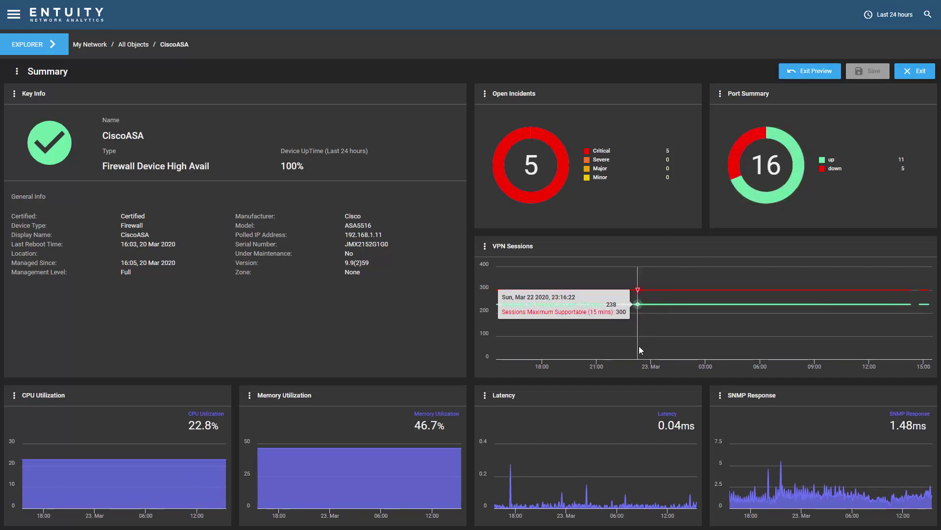
{"action": "left_click", "coordinate": [814, 77]}
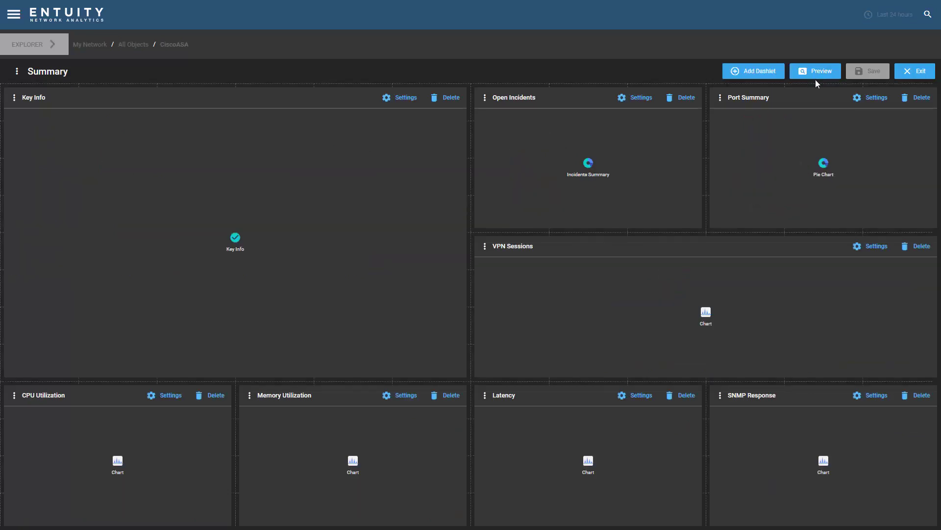
{"action": "left_click", "coordinate": [917, 71]}
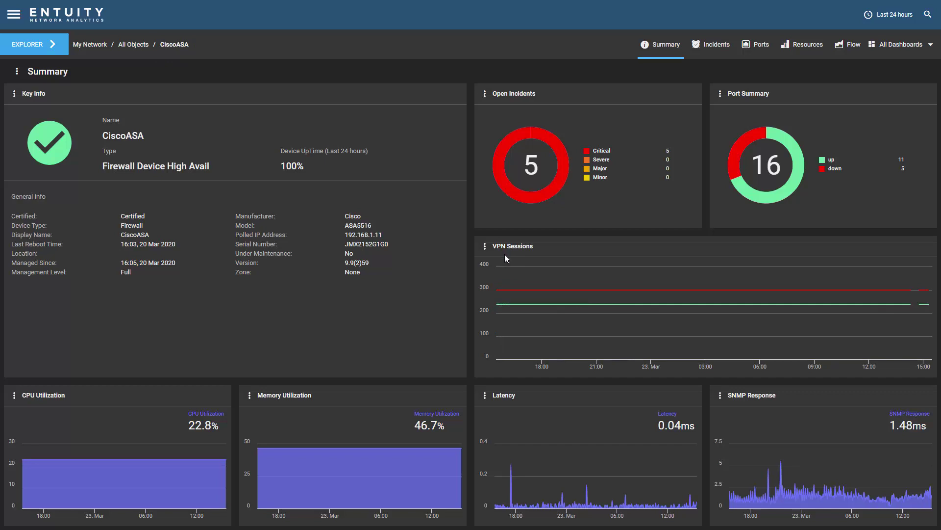
- Open the Summary dashboard of BOSTON-ROUTER to compare it with the firewall's customised version
{"action": "left_click", "coordinate": [49, 46]}
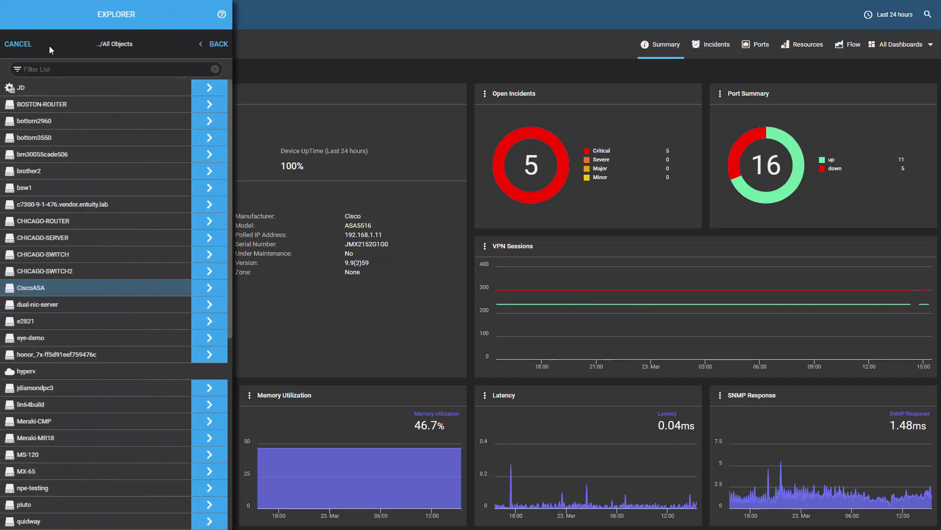
{"action": "left_click", "coordinate": [52, 105]}
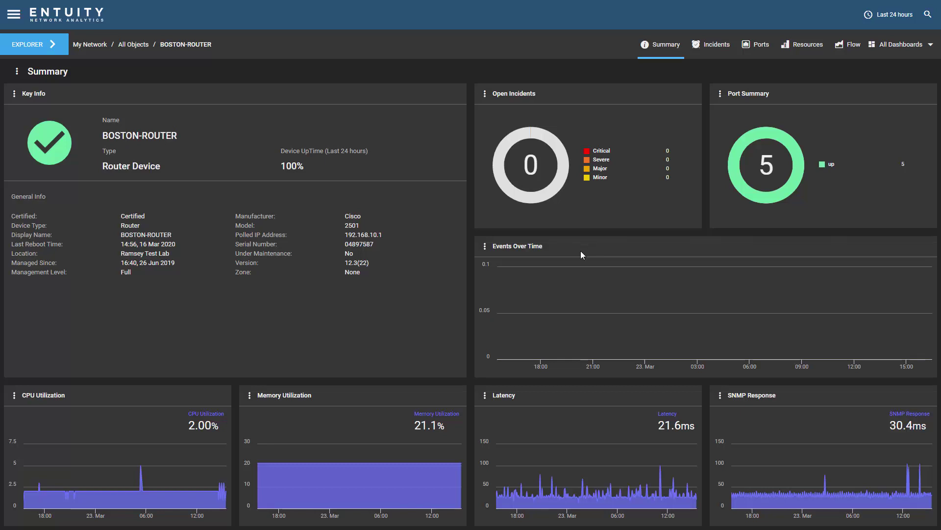
- Return to My Network and start a new dashboard from the Dashboard Configuration administration page
{"action": "left_click", "coordinate": [86, 48]}
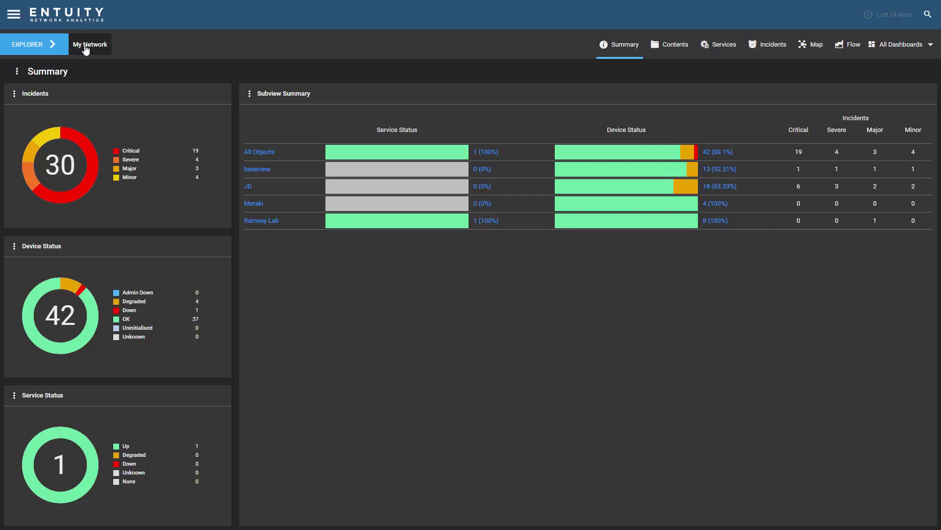
{"action": "left_click", "coordinate": [14, 14]}
{"action": "left_click", "coordinate": [30, 117]}
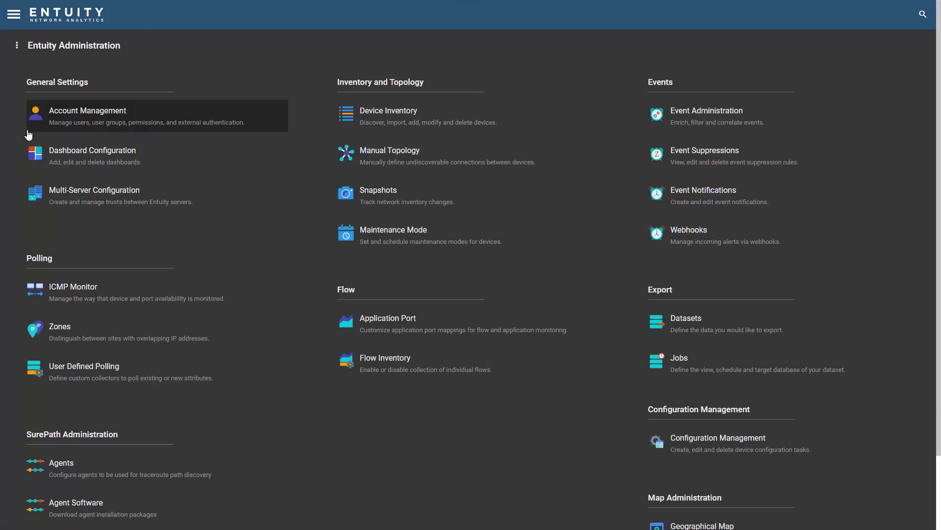
{"action": "left_click", "coordinate": [52, 153]}
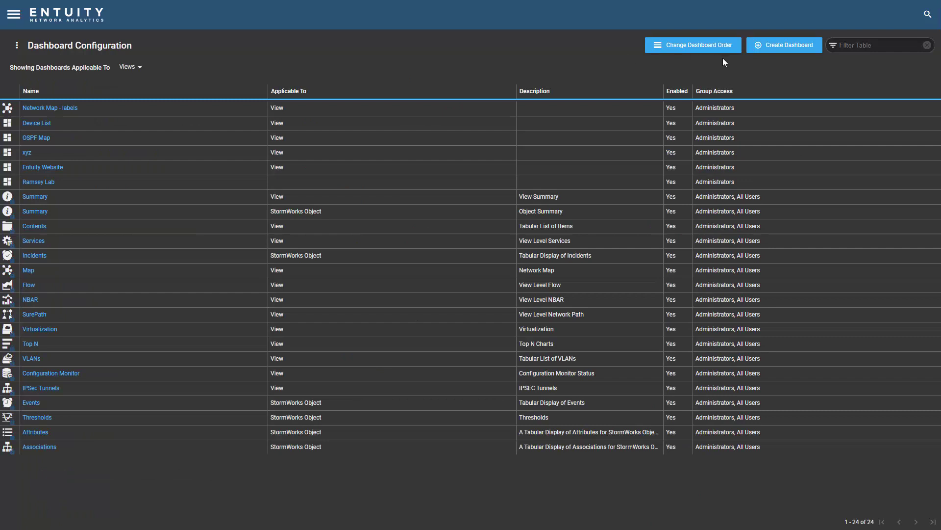
{"action": "left_click", "coordinate": [779, 49]}
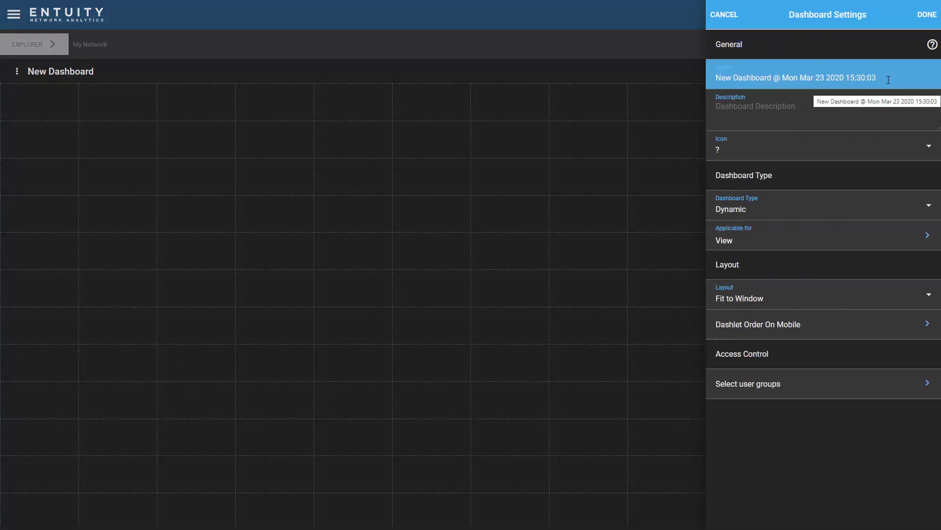
- Name the new dashboard RAS and set its dashboard type to Static
{"action": "left_click_drag", "start_coordinate": [888, 80], "coordinate": [709, 73]}
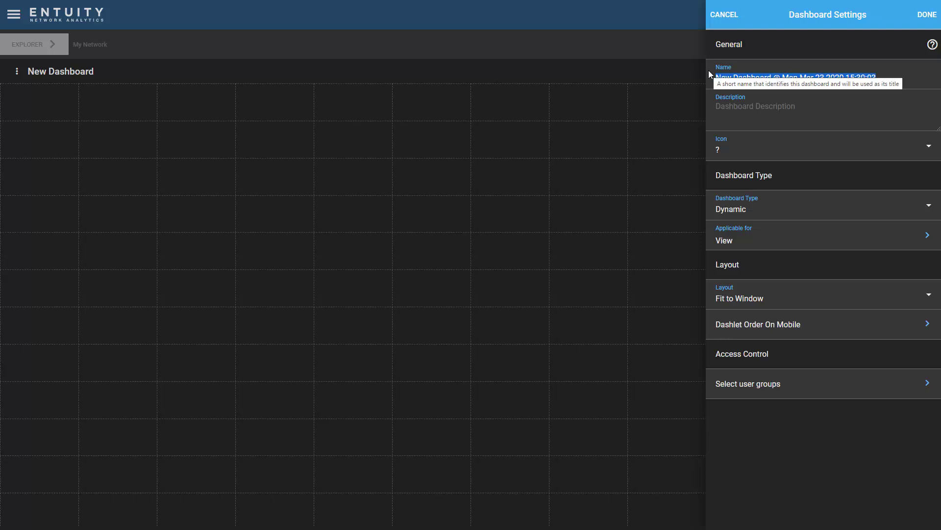
{"action": "type", "text": "RAS"}
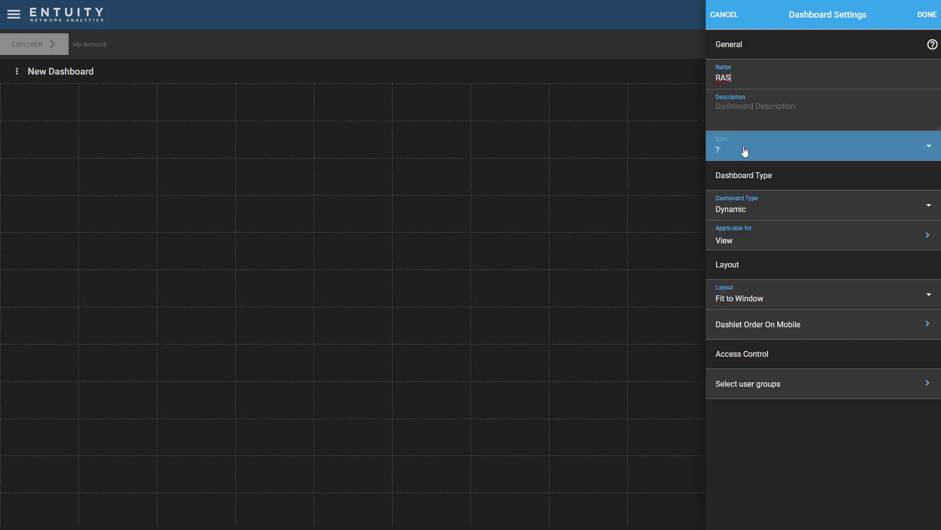
{"action": "left_click", "coordinate": [757, 206]}
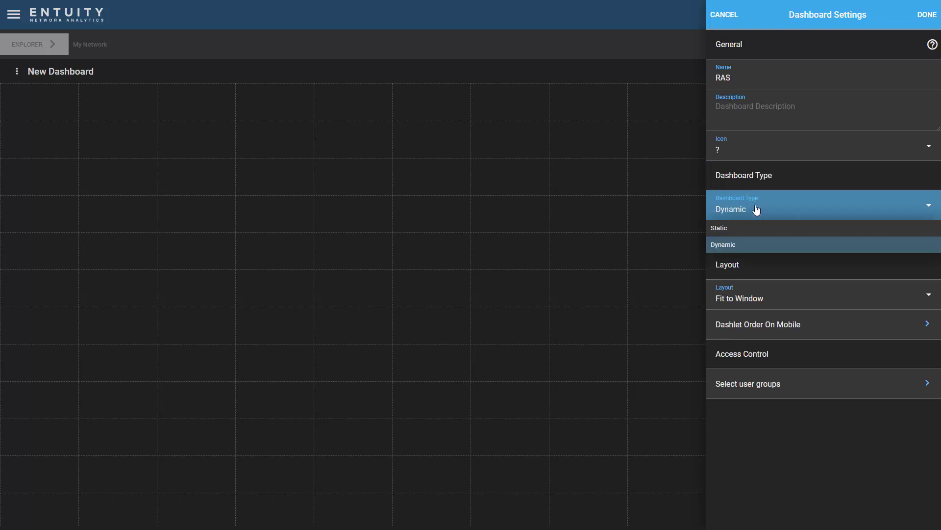
{"action": "left_click", "coordinate": [729, 235]}
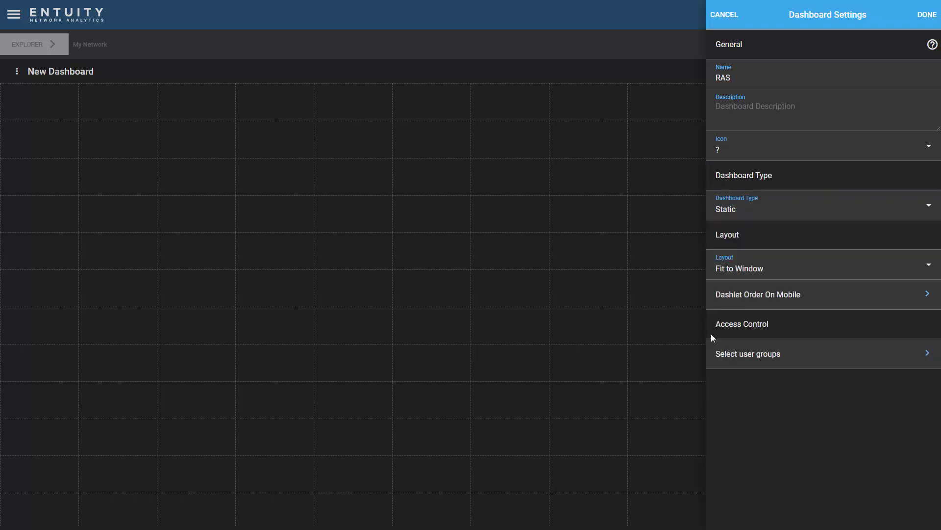
- Give the Administrators group Access & Favourite rights to the RAS dashboard and accept the dashboard settings
{"action": "left_click", "coordinate": [746, 361]}
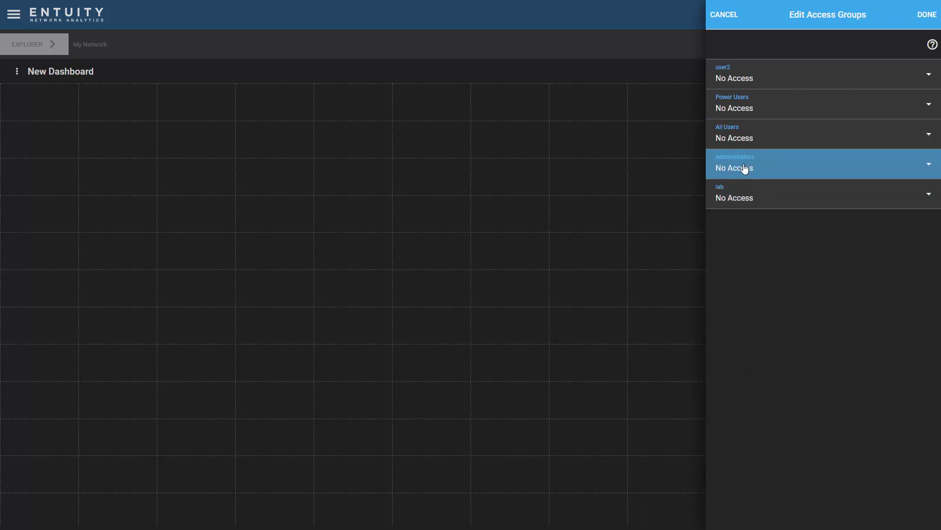
{"action": "left_click", "coordinate": [745, 169]}
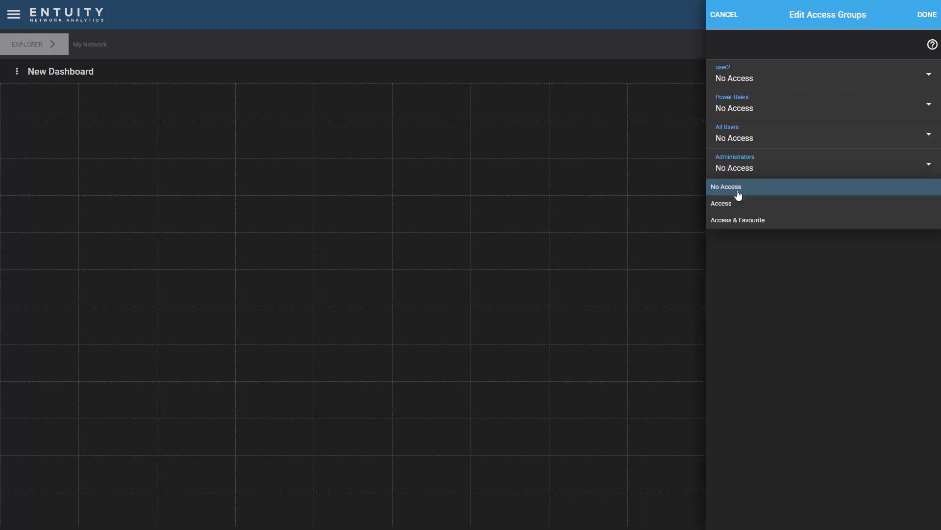
{"action": "left_click", "coordinate": [741, 221]}
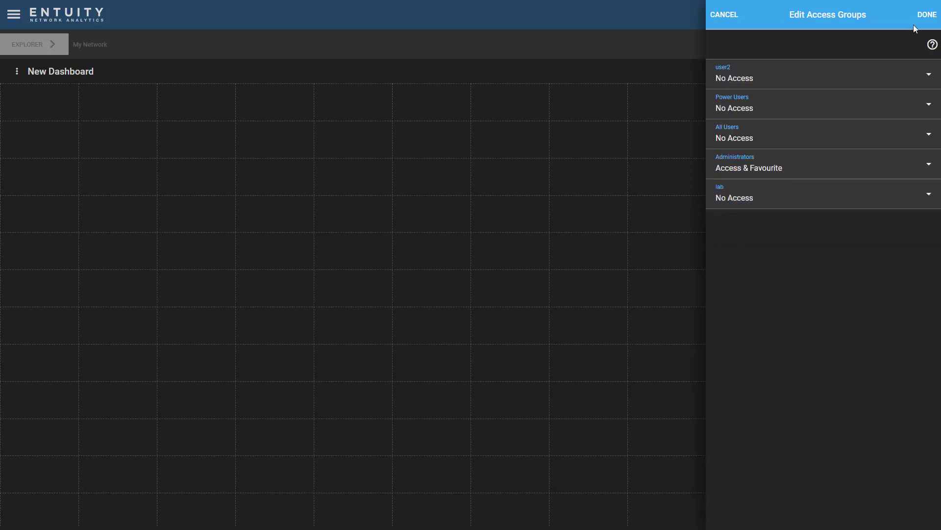
{"action": "left_click", "coordinate": [934, 18]}
{"action": "left_click", "coordinate": [929, 16]}
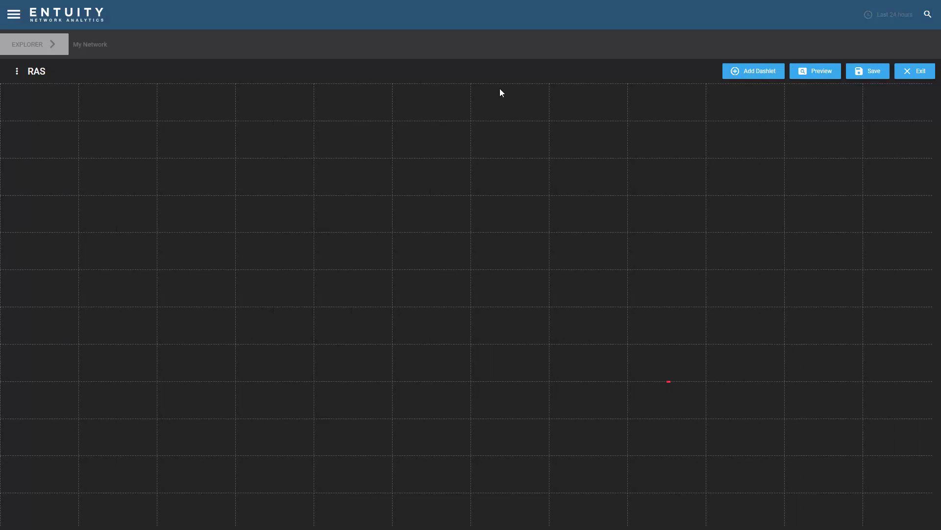
- Add a Table dashlet to the RAS dashboard with Dashboard as its context source
{"action": "left_click", "coordinate": [749, 71]}
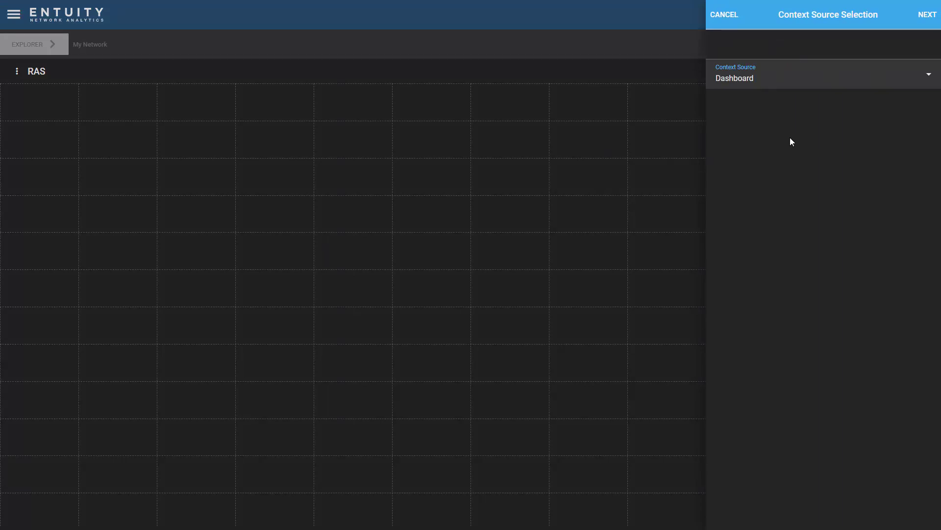
{"action": "left_click", "coordinate": [917, 15]}
{"action": "scroll", "coordinate": [785, 245], "scroll_direction": "down", "scroll_amount": 3}
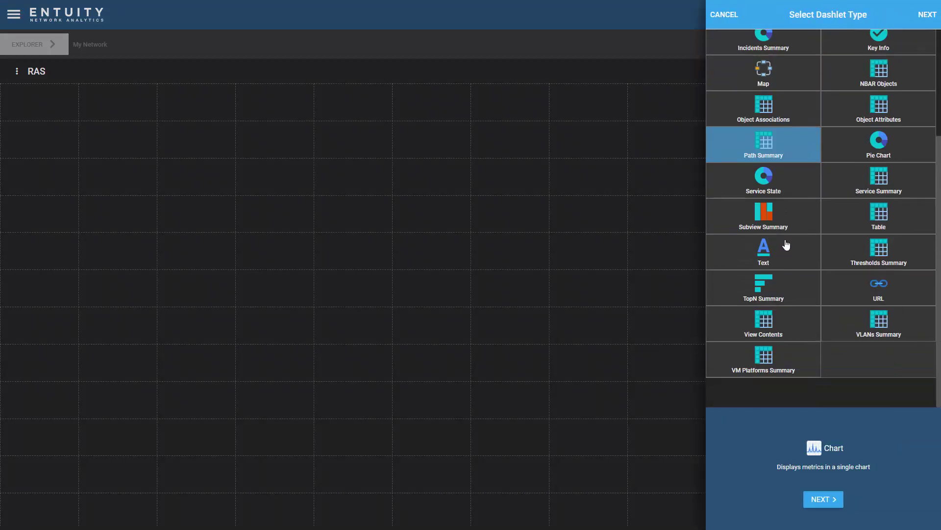
{"action": "left_click", "coordinate": [877, 216]}
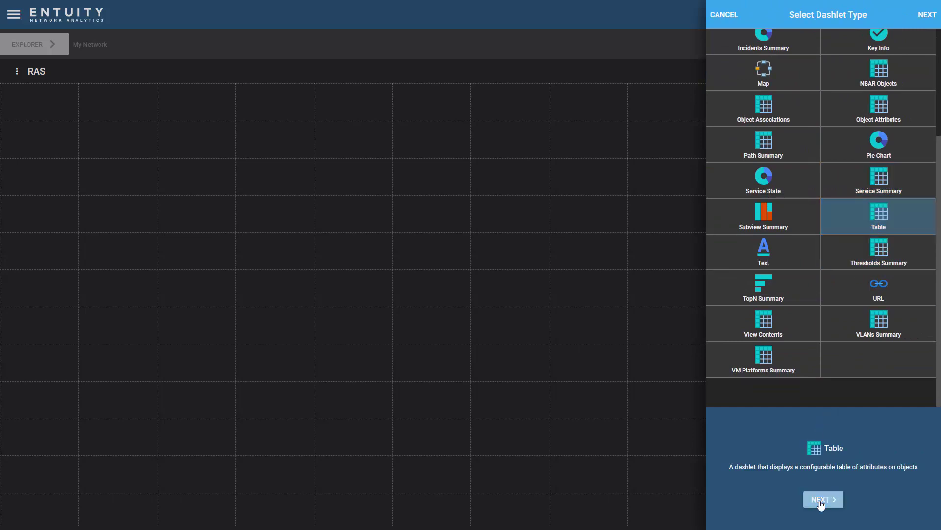
{"action": "left_click", "coordinate": [821, 500]}
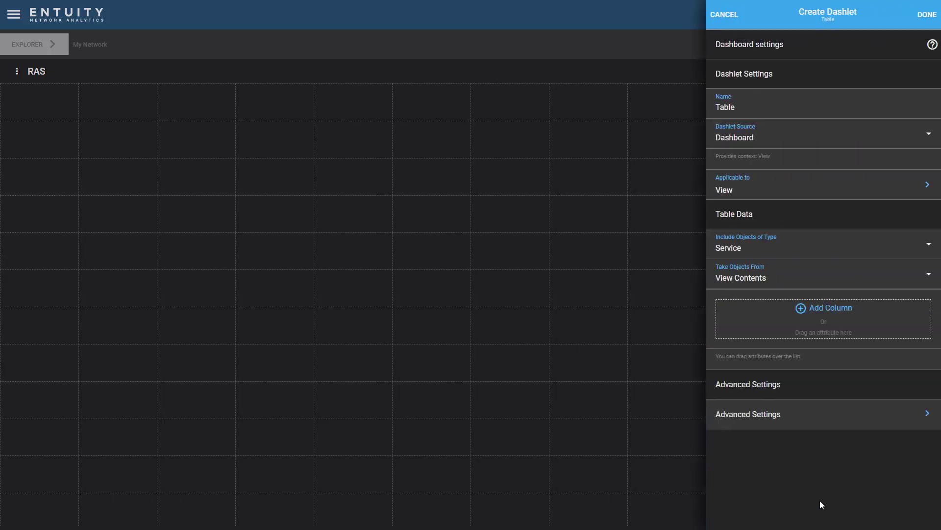
- Name the table dashlet VPN Devices and set it to include objects of type Firewall Device
{"action": "double_click", "coordinate": [716, 108]}
{"action": "type", "text": "VPN Devices"}
{"action": "left_click", "coordinate": [757, 248]}
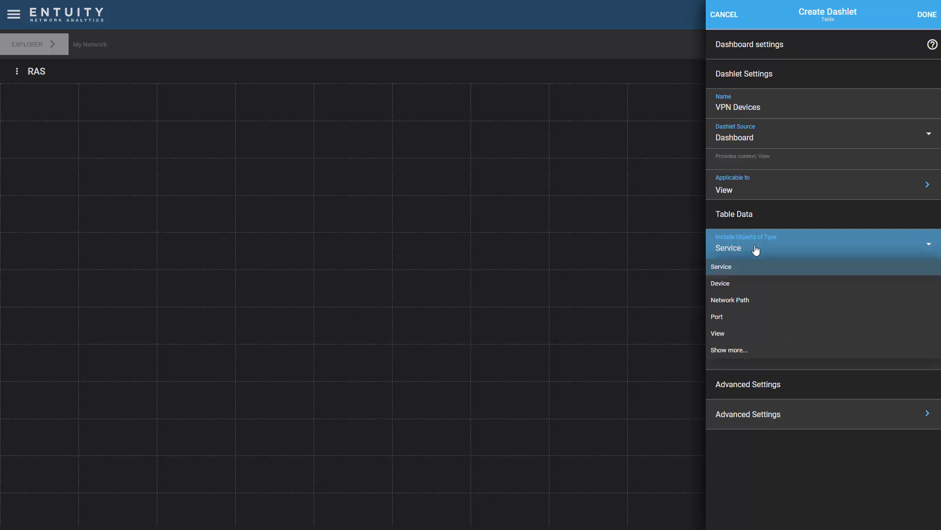
{"action": "left_click", "coordinate": [742, 351]}
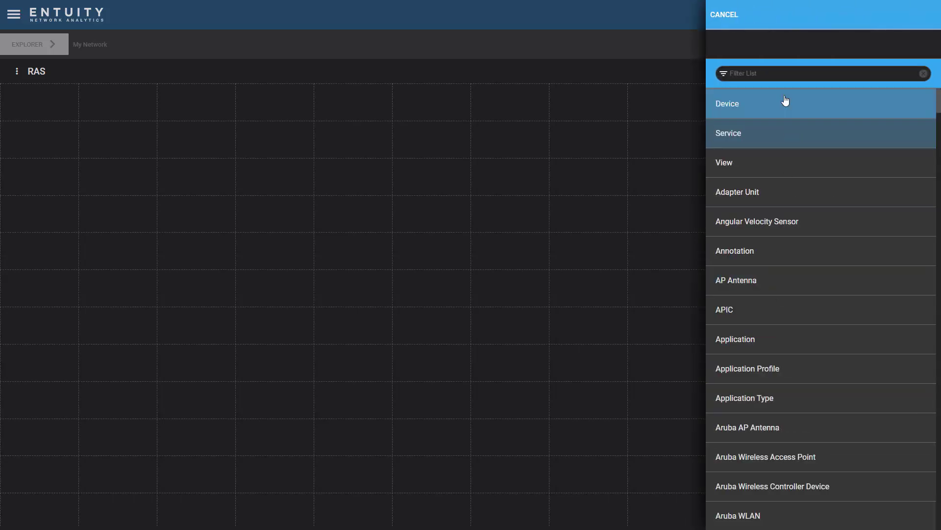
{"action": "left_click", "coordinate": [768, 75]}
{"action": "type", "text": "fire"}
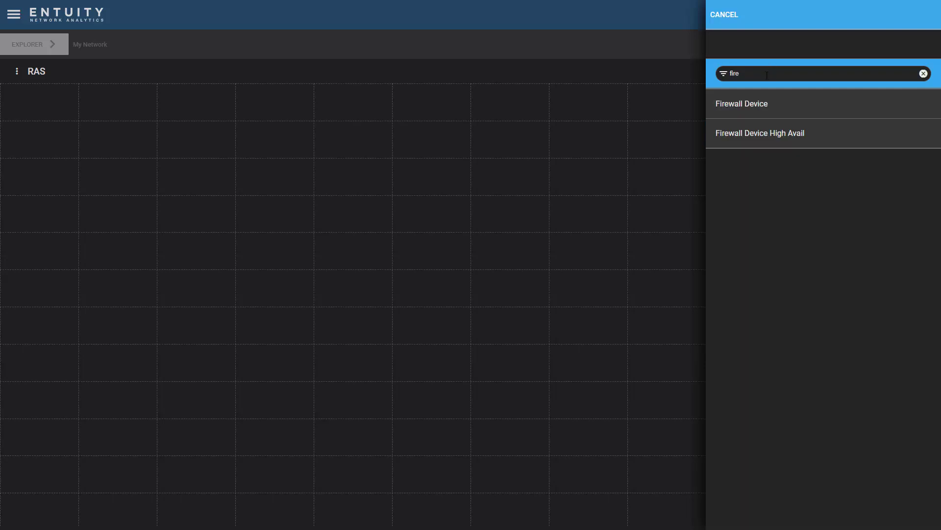
{"action": "left_click", "coordinate": [750, 106]}
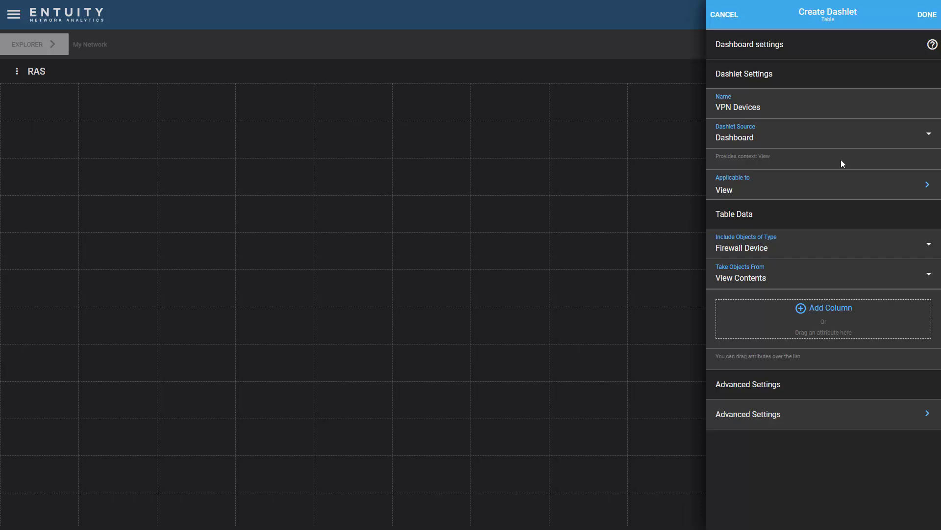
- Add an Object Status column to the VPN Devices table
{"action": "left_click", "coordinate": [827, 310]}
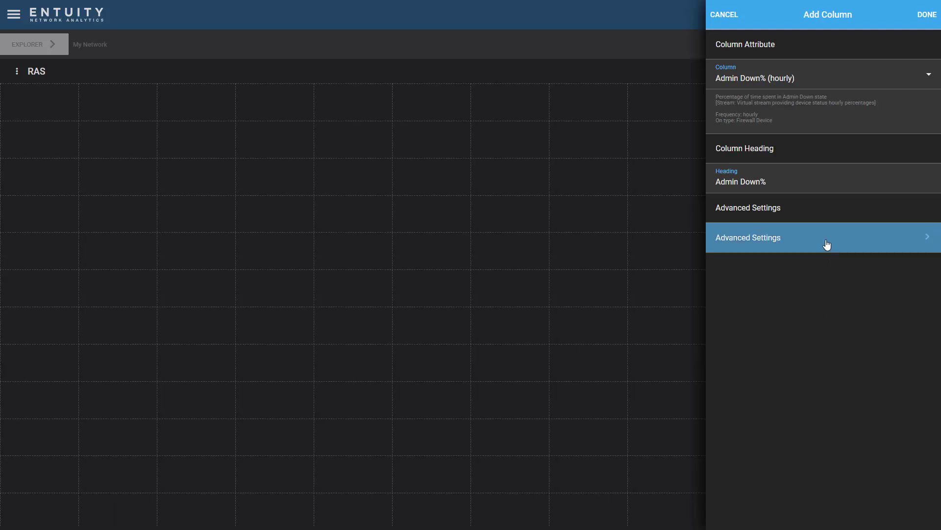
{"action": "left_click", "coordinate": [779, 79]}
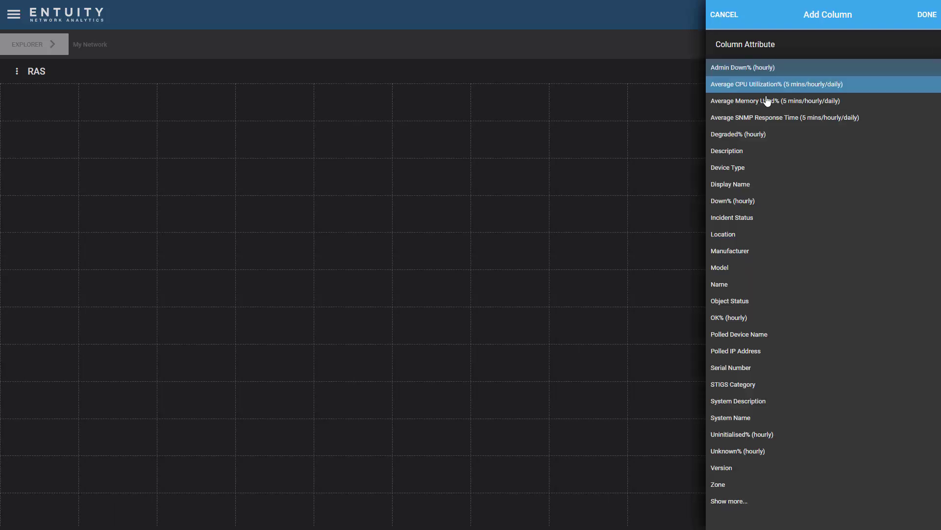
{"action": "left_click", "coordinate": [726, 303]}
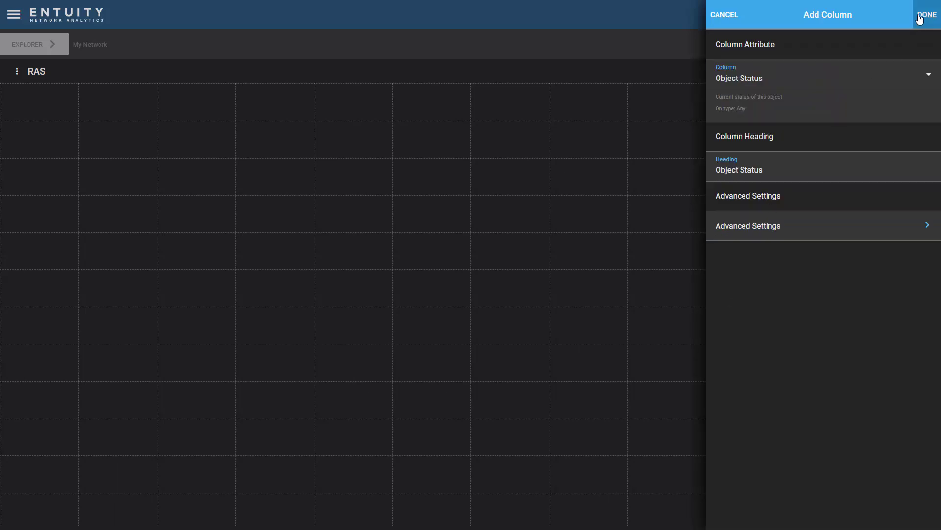
{"action": "left_click", "coordinate": [927, 16]}
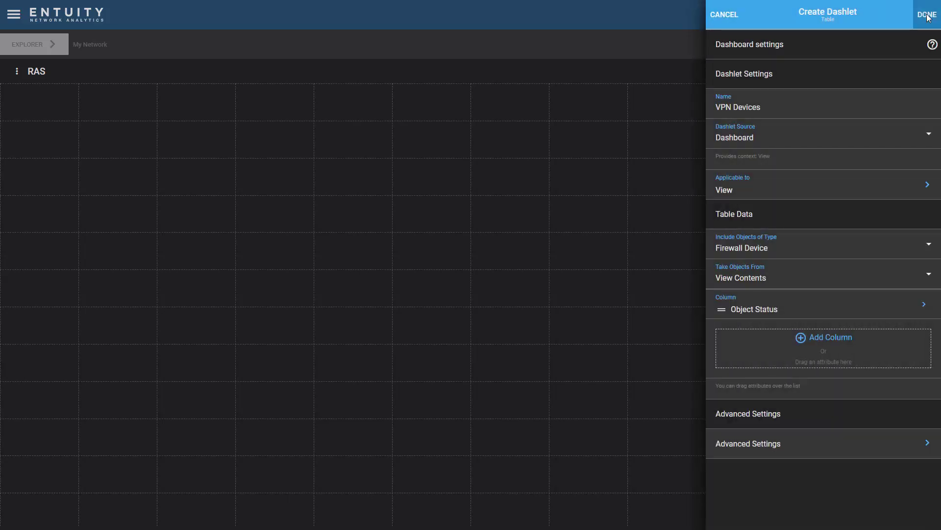
- Add a Display Name column to the VPN Devices table
{"action": "left_click", "coordinate": [834, 339]}
{"action": "left_click", "coordinate": [739, 85]}
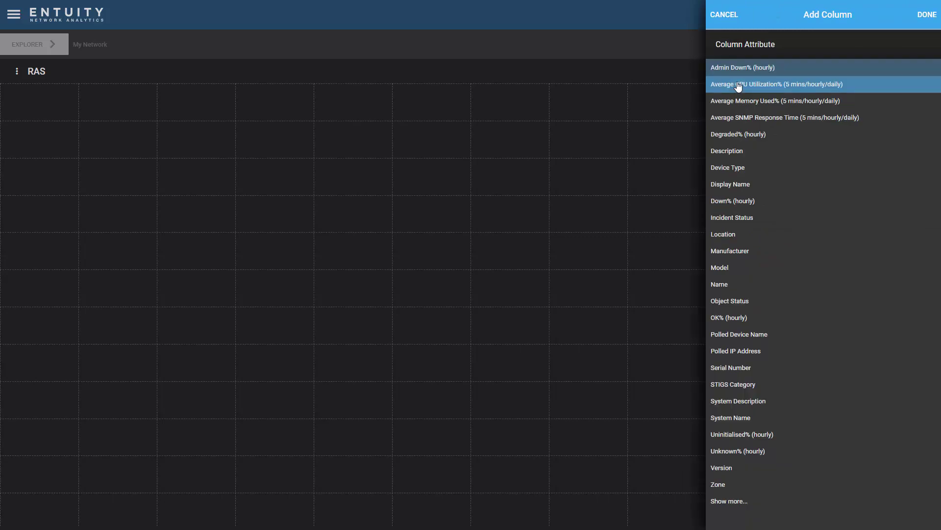
{"action": "left_click", "coordinate": [739, 184]}
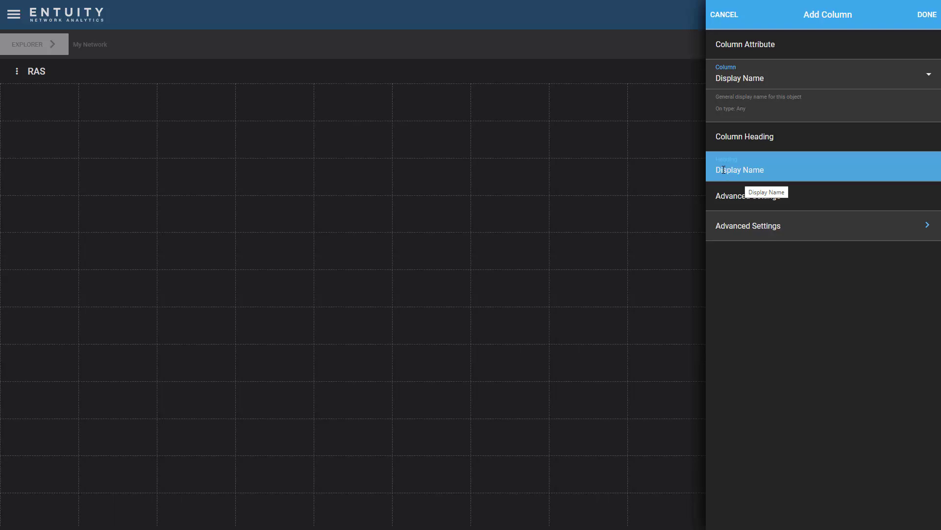
{"action": "left_click", "coordinate": [927, 14]}
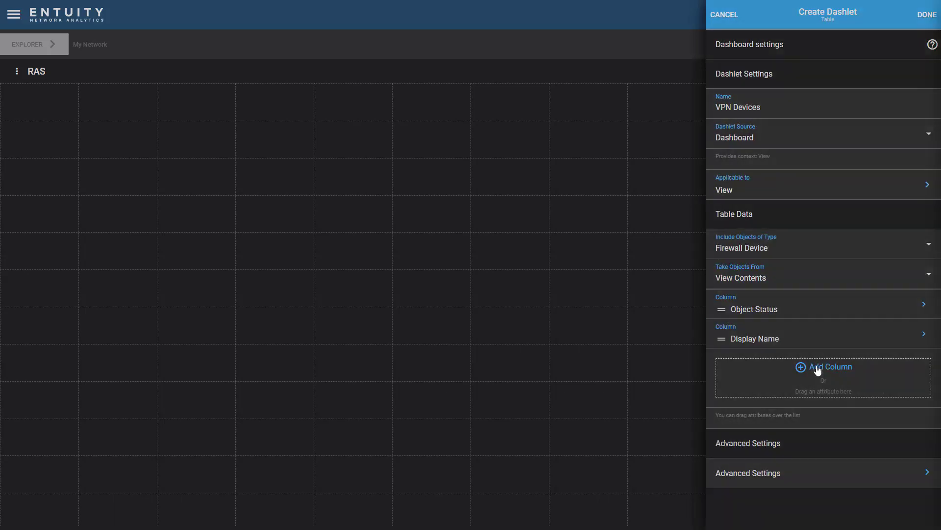
- Add a Sessions for Remote Access column, the variant without a polling interval, to the VPN Devices table
{"action": "left_click", "coordinate": [818, 368]}
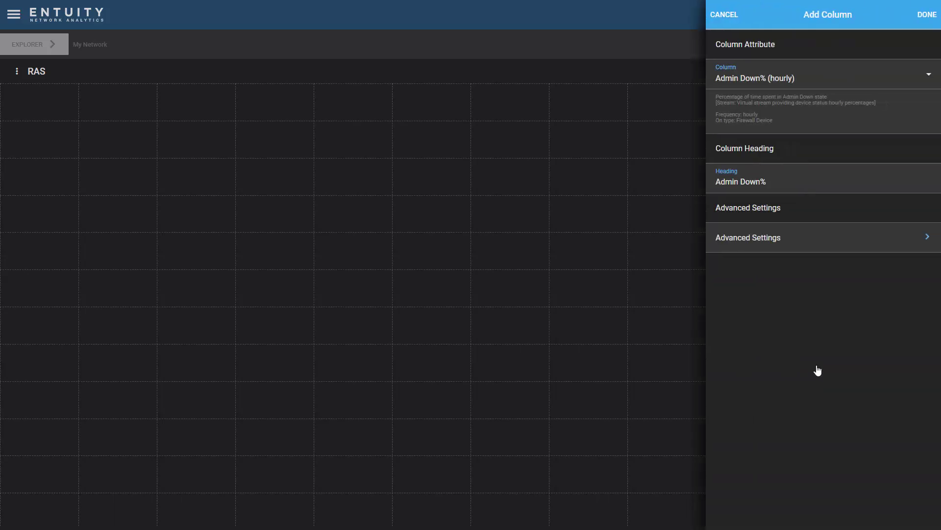
{"action": "left_click", "coordinate": [776, 75]}
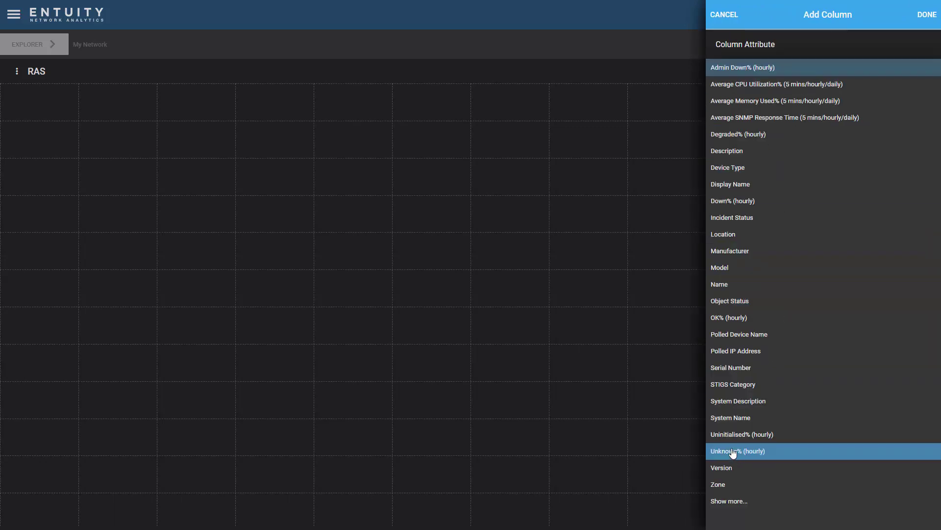
{"action": "left_click", "coordinate": [727, 501]}
{"action": "type", "text": "s"}
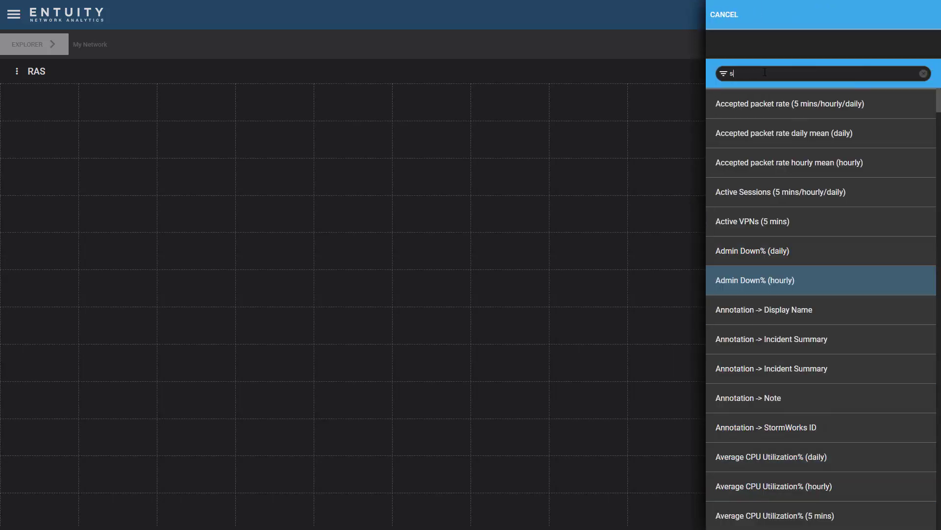
{"action": "type", "text": "essions"}
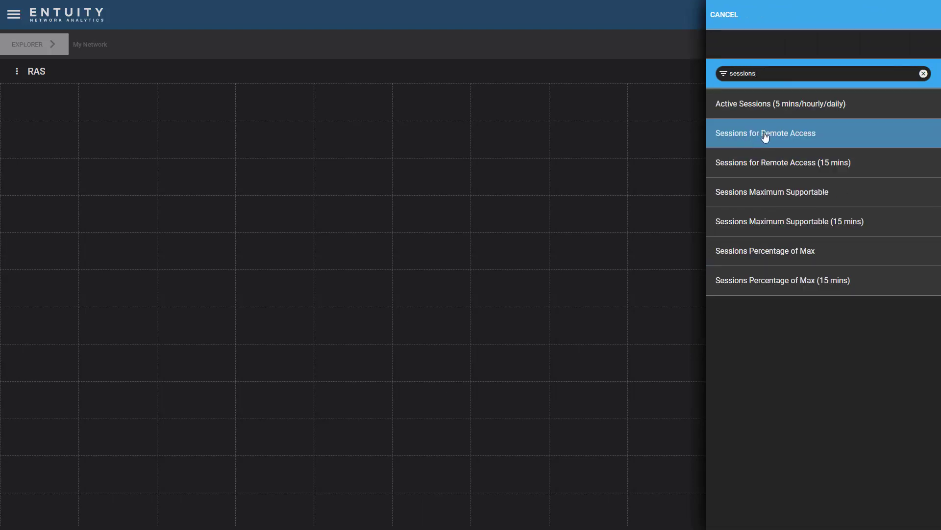
{"action": "mouse_move", "coordinate": [783, 138]}
{"action": "mouse_move", "coordinate": [823, 168]}
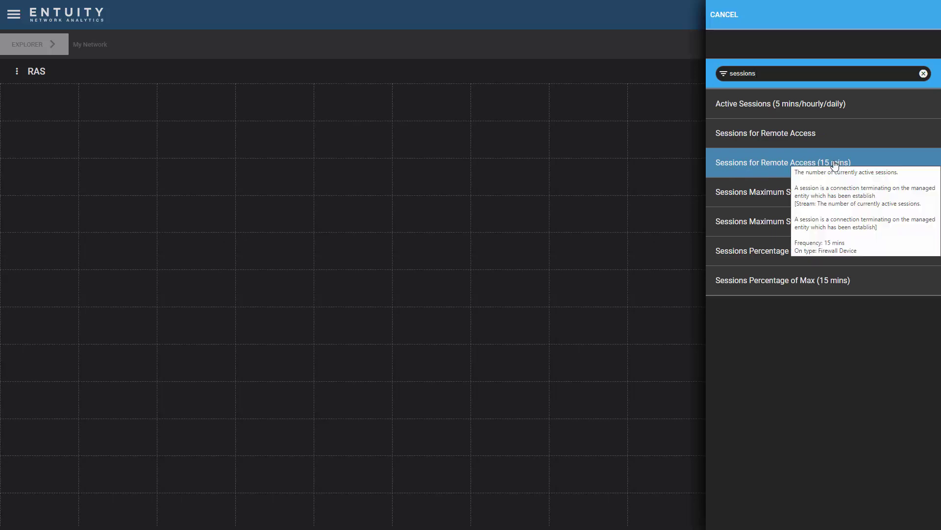
{"action": "left_click", "coordinate": [807, 136]}
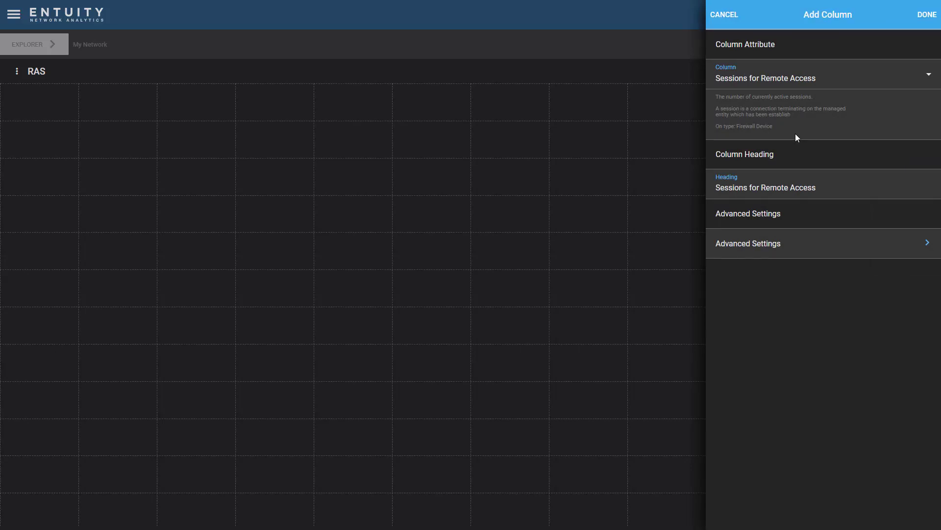
{"action": "left_click", "coordinate": [919, 22]}
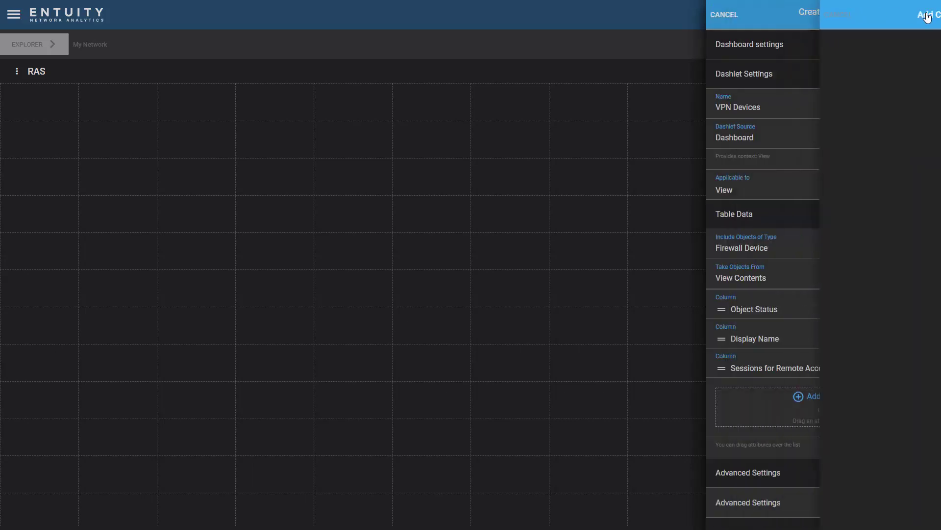
- Add a Sessions Maximum Supportable column to the VPN Devices table
{"action": "left_click", "coordinate": [812, 404]}
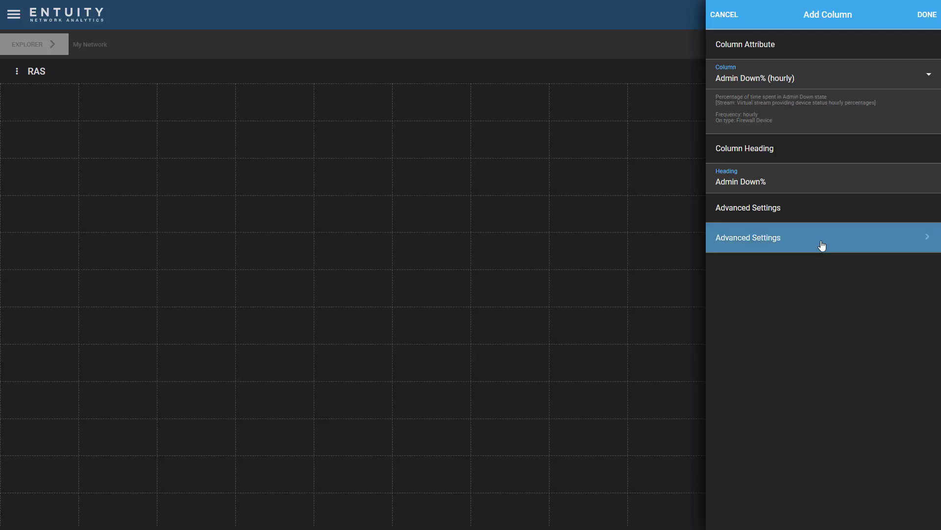
{"action": "left_click", "coordinate": [816, 89]}
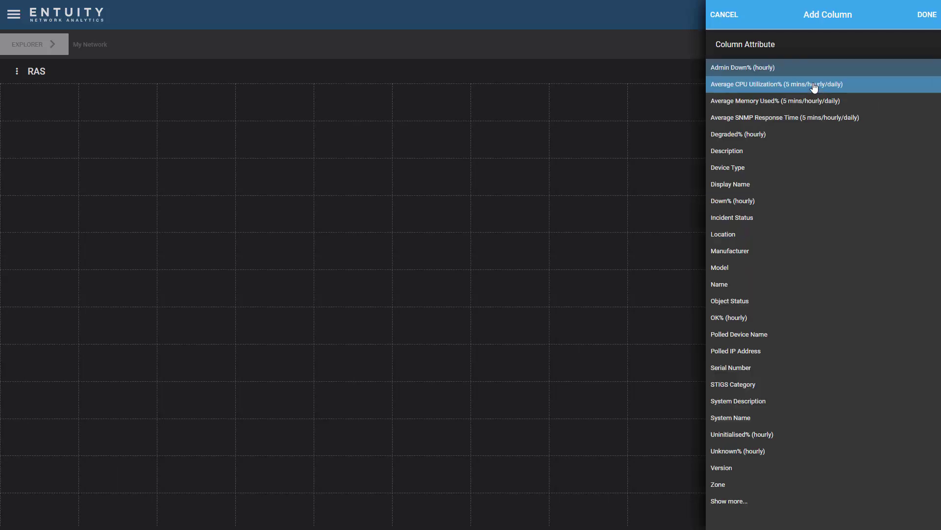
{"action": "left_click", "coordinate": [714, 501]}
{"action": "type", "text": "session"}
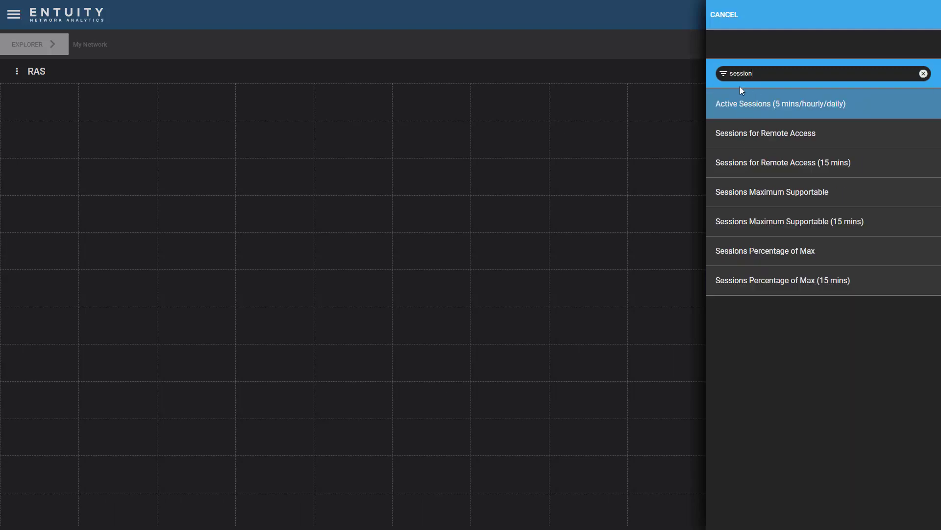
{"action": "mouse_move", "coordinate": [733, 196]}
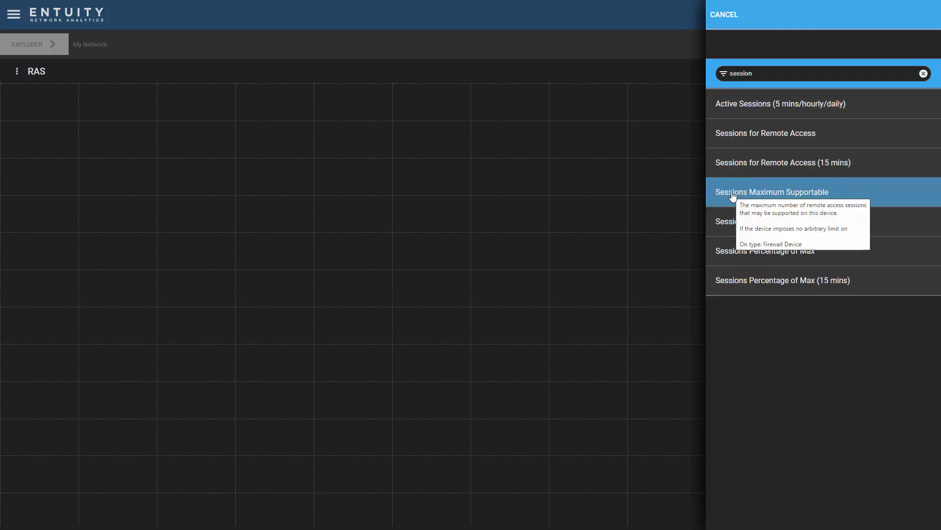
{"action": "left_click", "coordinate": [763, 196]}
{"action": "left_click", "coordinate": [929, 15]}
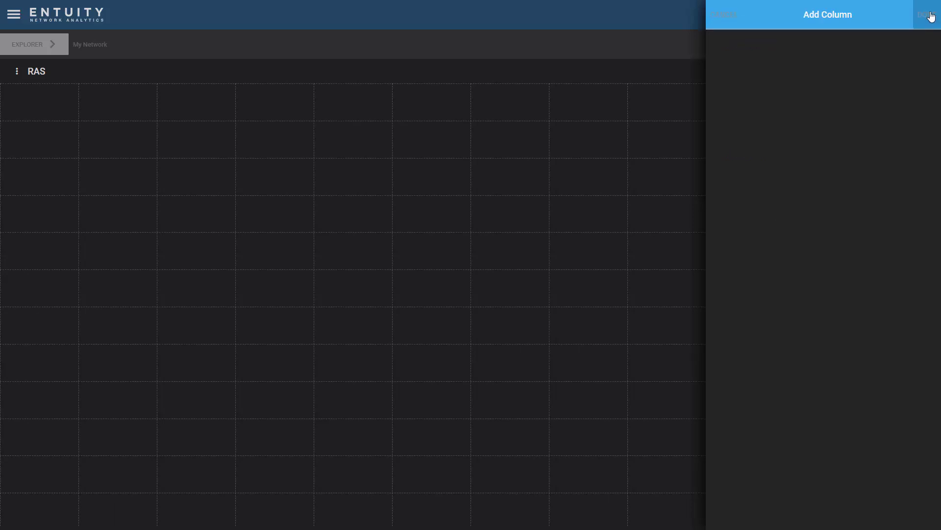
- Add a Sessions Percentage of Max column to the VPN Devices table
{"action": "left_click", "coordinate": [824, 373]}
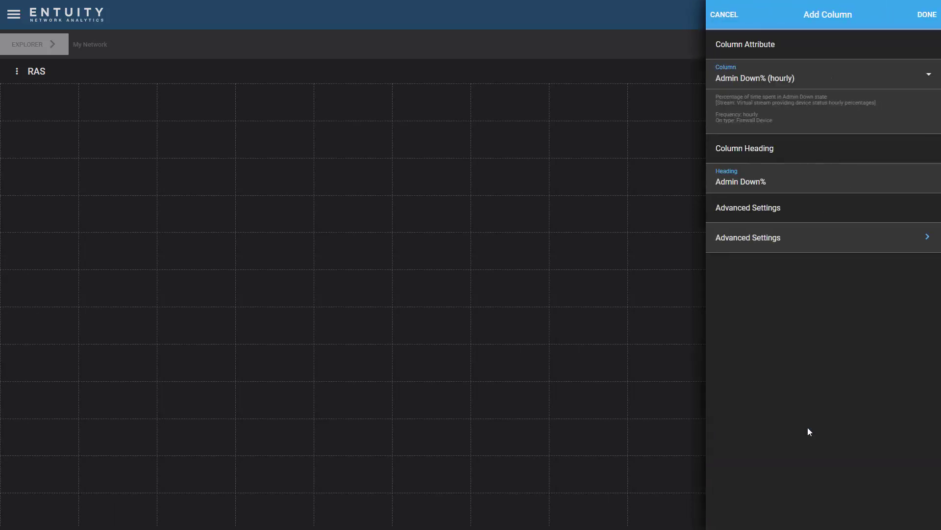
{"action": "left_click", "coordinate": [789, 80]}
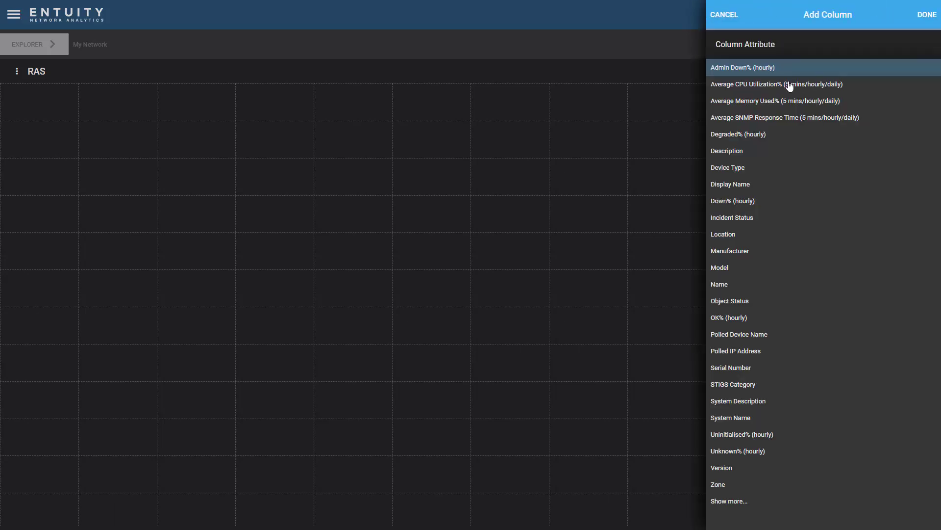
{"action": "left_click", "coordinate": [716, 501]}
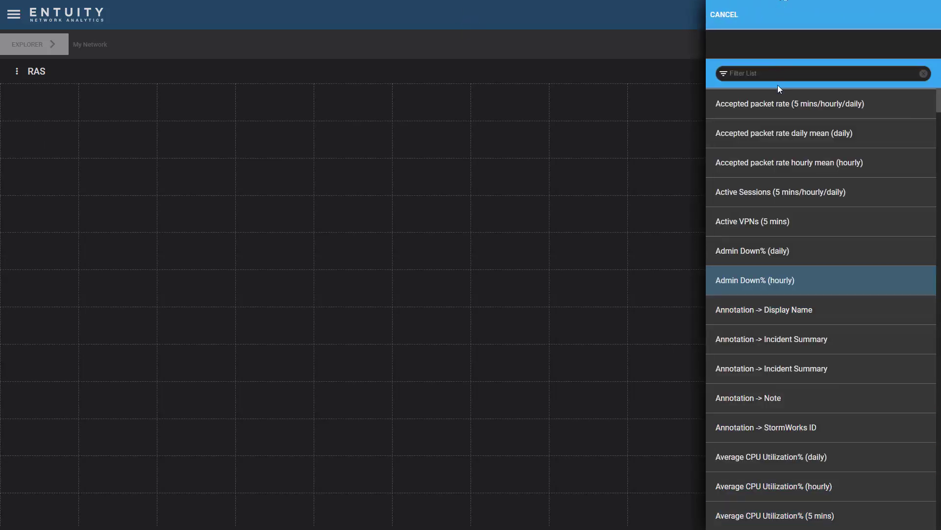
{"action": "type", "text": "sessions"}
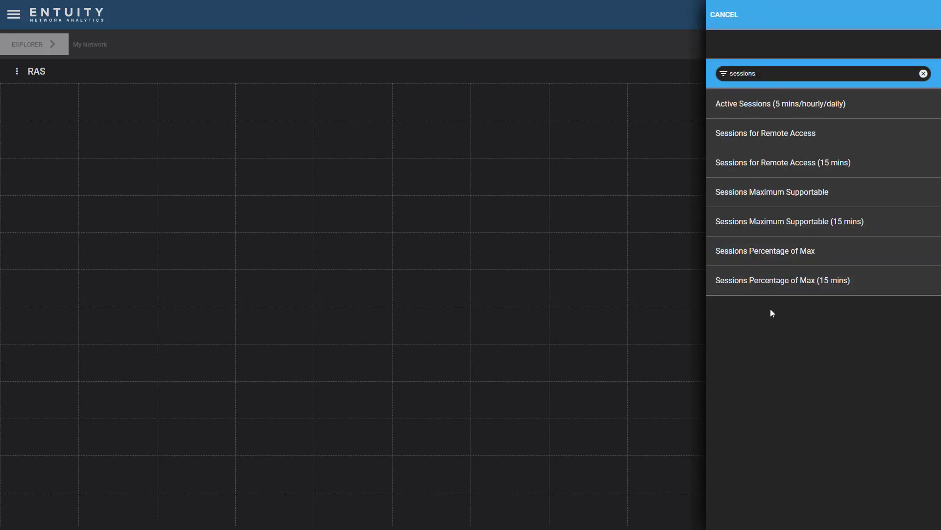
{"action": "left_click", "coordinate": [766, 259]}
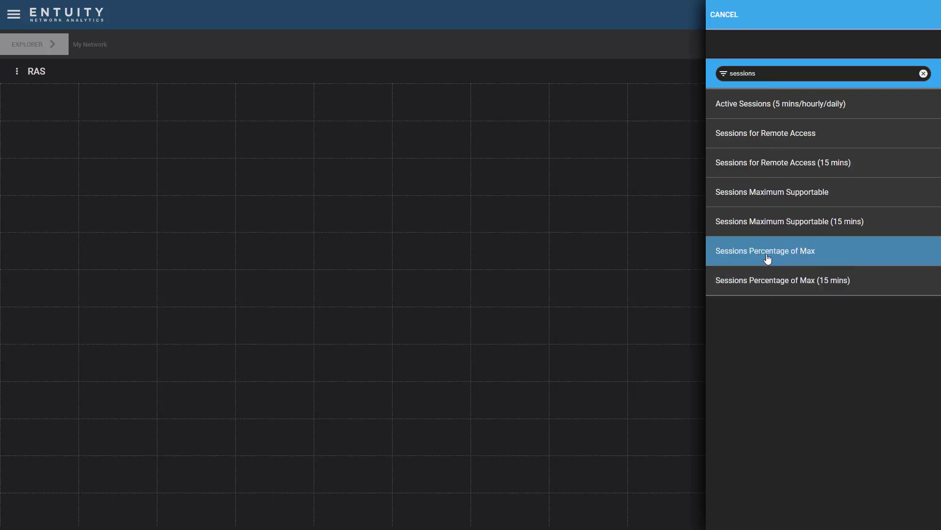
{"action": "left_click", "coordinate": [924, 27]}
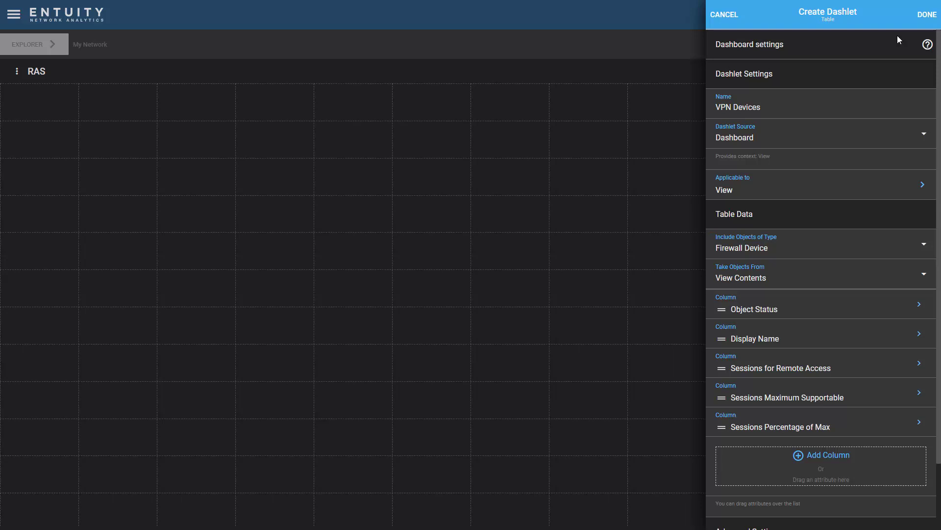
- Set Display Name as the table's initial sort column in the advanced settings and finish creating the VPN Devices dashlet
{"action": "scroll", "coordinate": [868, 372], "scroll_direction": "down", "scroll_amount": 2}
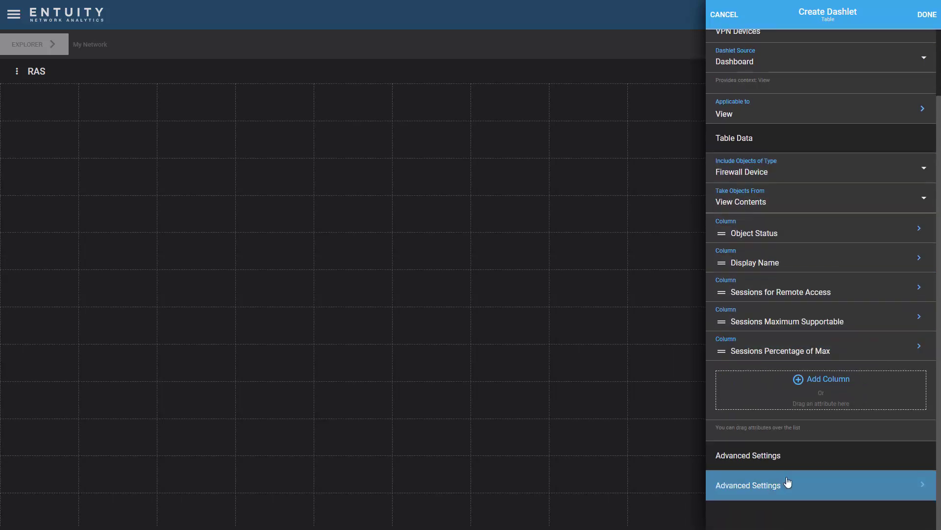
{"action": "left_click", "coordinate": [790, 493]}
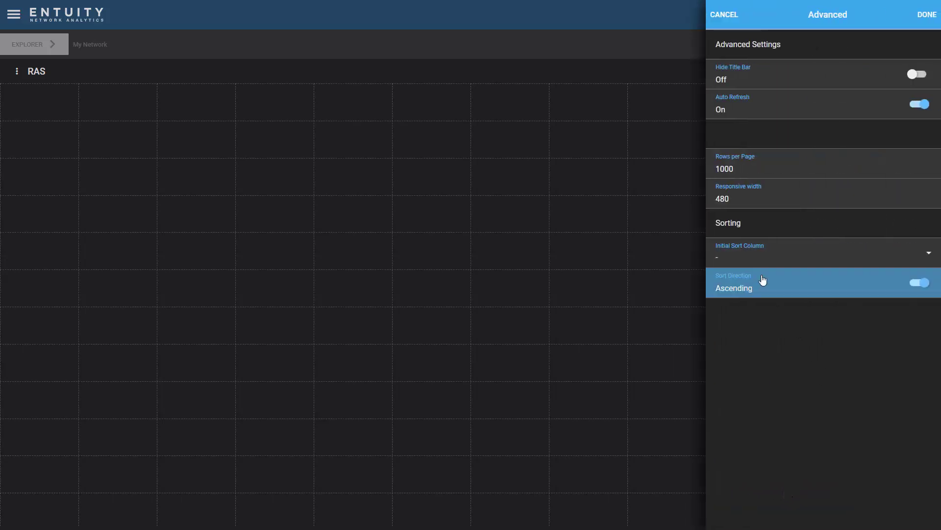
{"action": "left_click", "coordinate": [752, 260]}
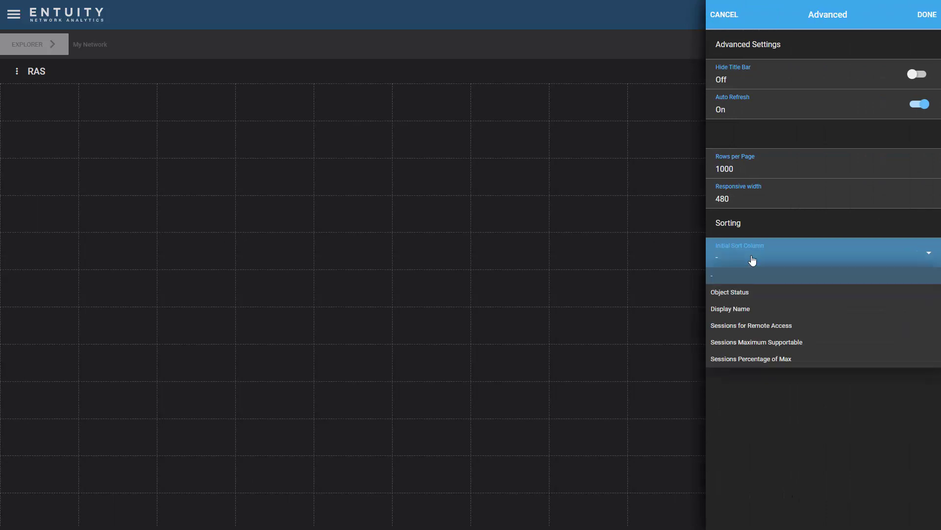
{"action": "left_click", "coordinate": [739, 310]}
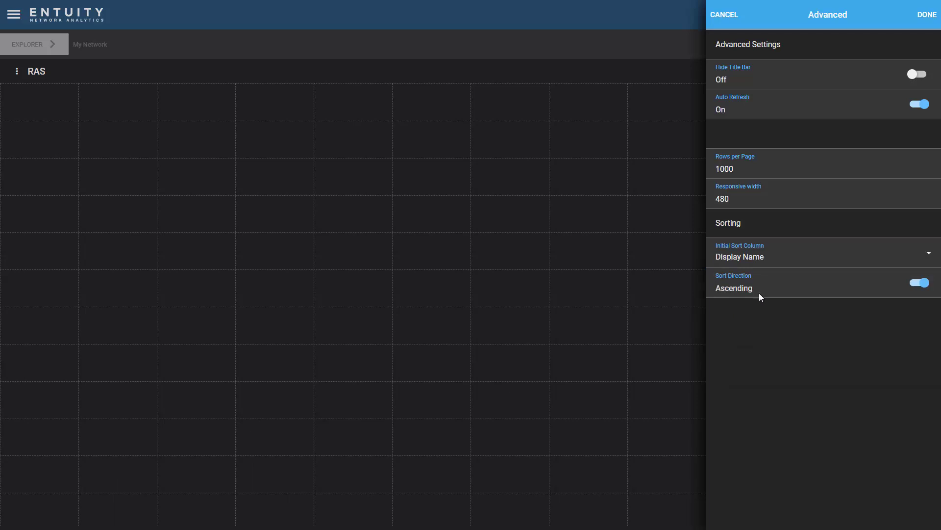
{"action": "left_click", "coordinate": [929, 20]}
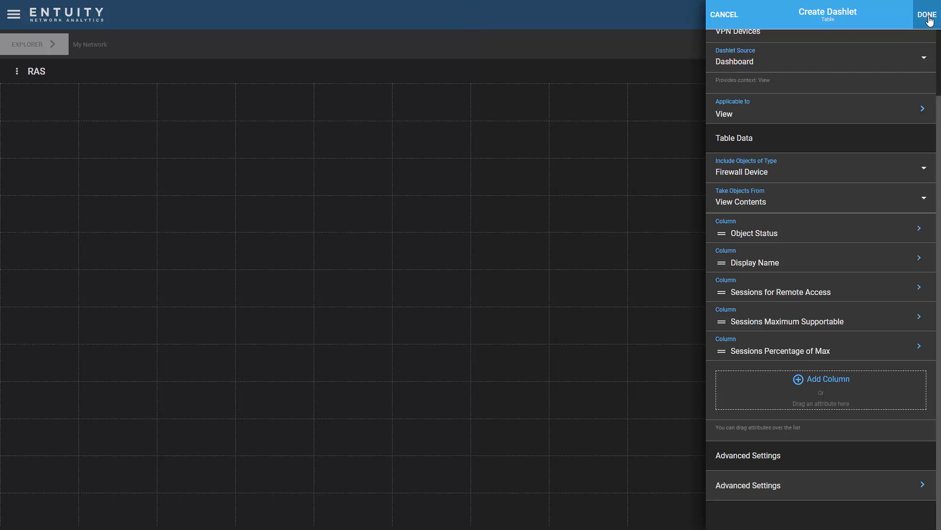
{"action": "left_click", "coordinate": [927, 18]}
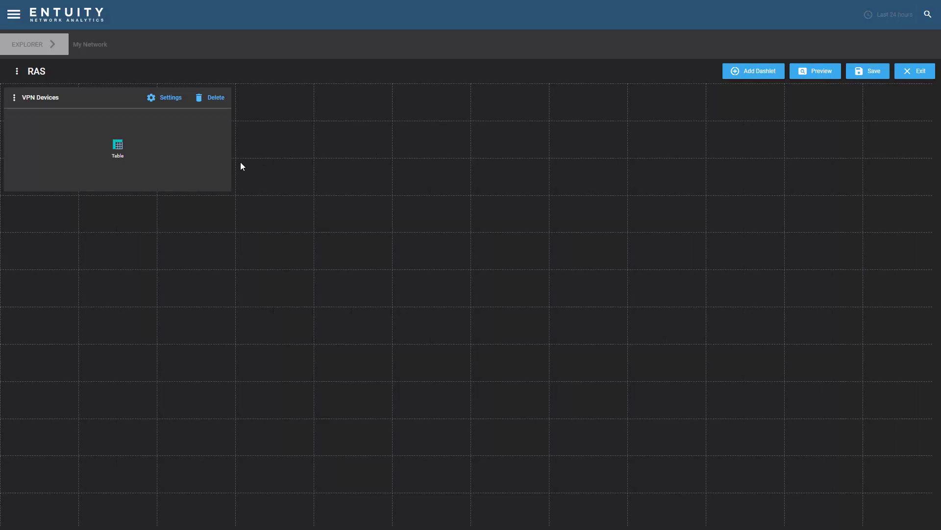
- Enlarge the VPN Devices dashlet to the full width and most of the height of the RAS dashboard grid and save the dashboard
{"action": "left_click", "coordinate": [213, 162]}
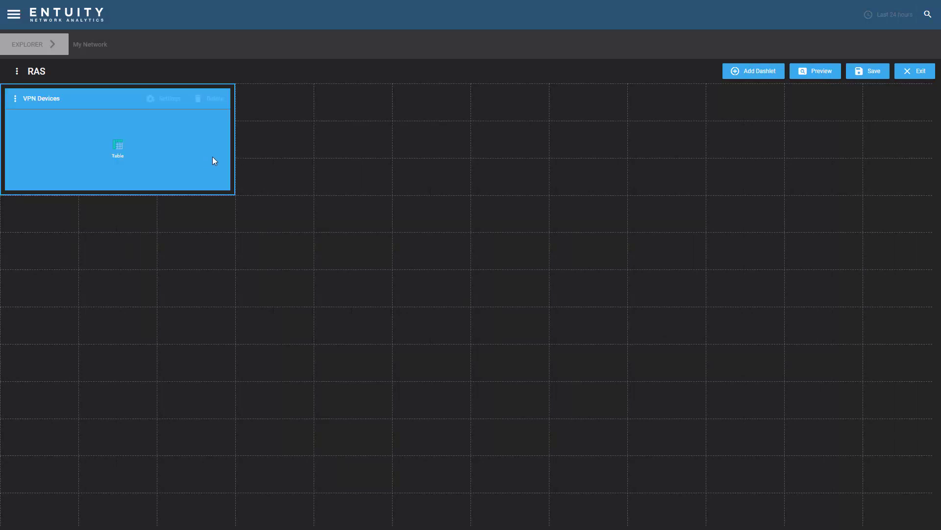
{"action": "left_click_drag", "start_coordinate": [231, 191], "coordinate": [915, 515]}
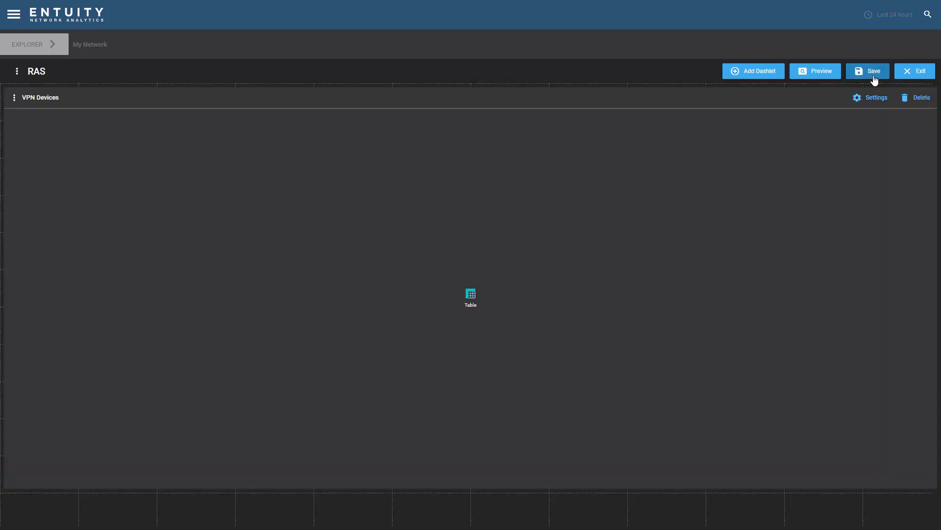
{"action": "left_click", "coordinate": [875, 79]}
- Preview the RAS dashboard with its VPN Devices table and exit the dashboard editor
{"action": "left_click", "coordinate": [816, 77]}
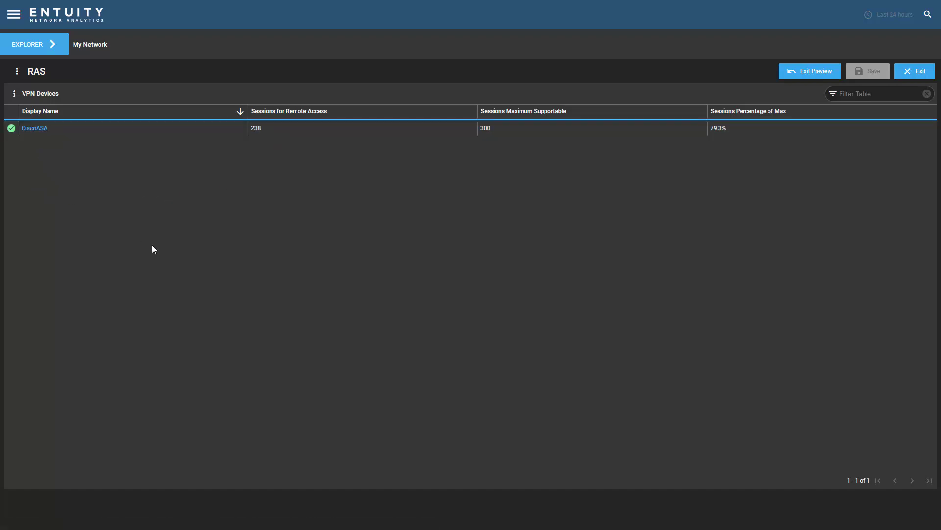
{"action": "left_click", "coordinate": [821, 74]}
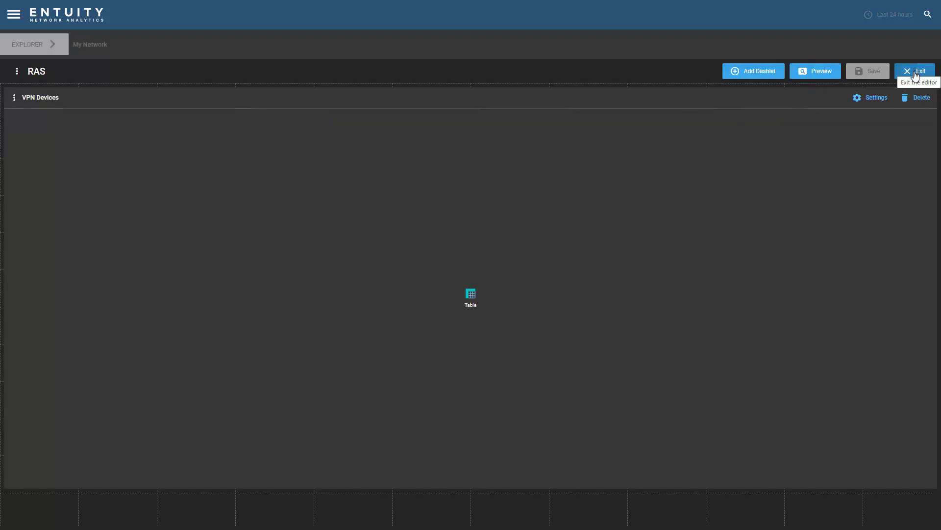
{"action": "left_click", "coordinate": [915, 74]}
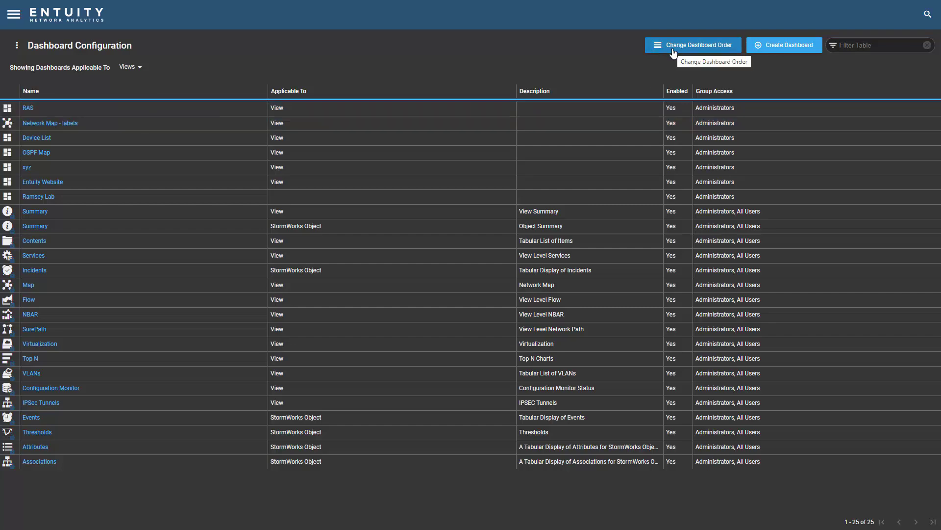
- Change the dashboard order so that RAS sits between Map and Flow
{"action": "left_click", "coordinate": [692, 49]}
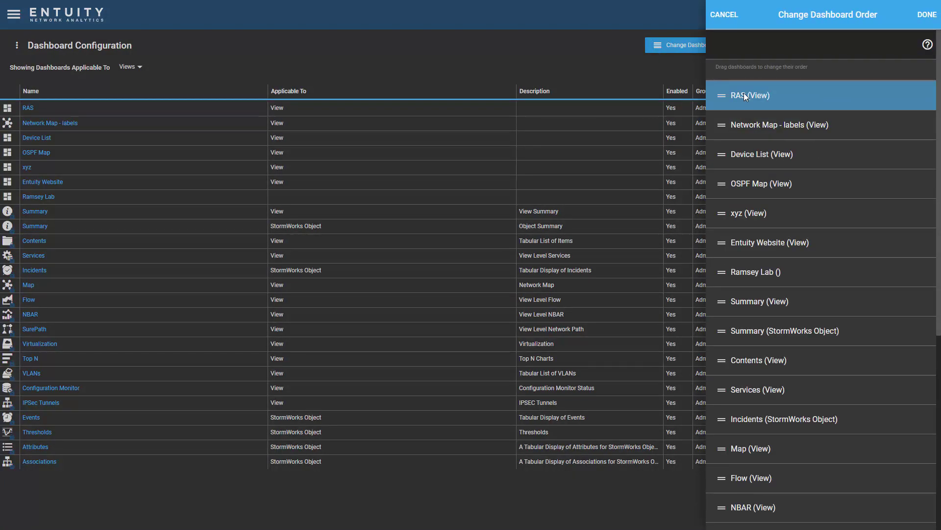
{"action": "left_click_drag", "start_coordinate": [754, 109], "coordinate": [745, 463]}
{"action": "left_click", "coordinate": [930, 17]}
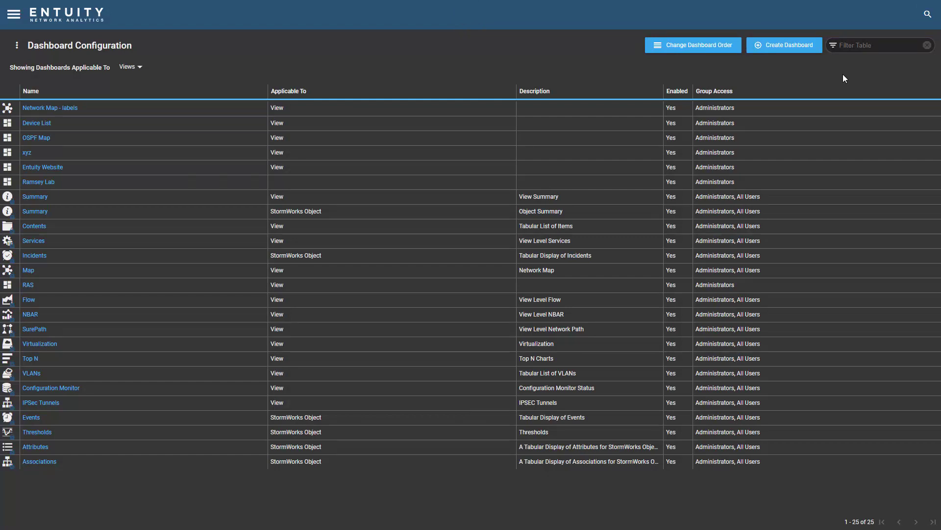
- Open the RAS dashboard for My Network and follow the CiscoASA link in its VPN Devices table
{"action": "left_click", "coordinate": [70, 15]}
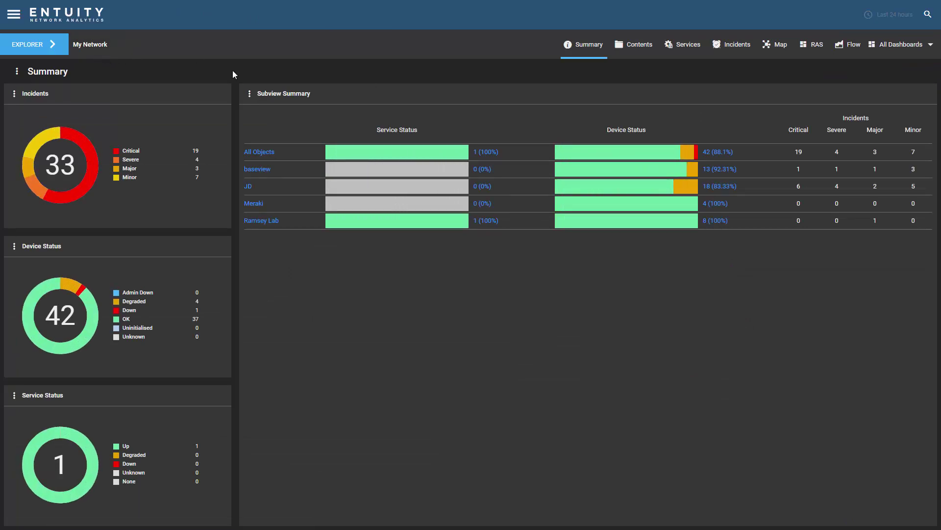
{"action": "left_click", "coordinate": [814, 50]}
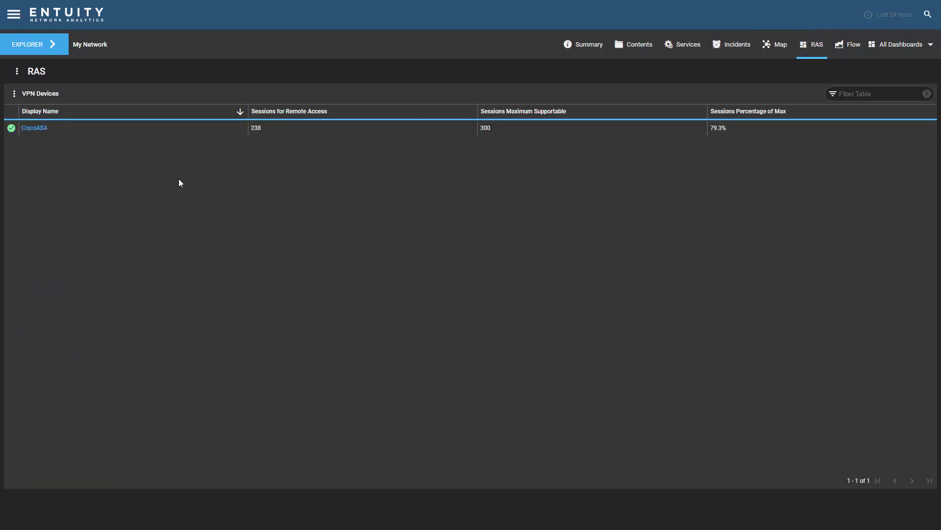
{"action": "left_click", "coordinate": [30, 128]}
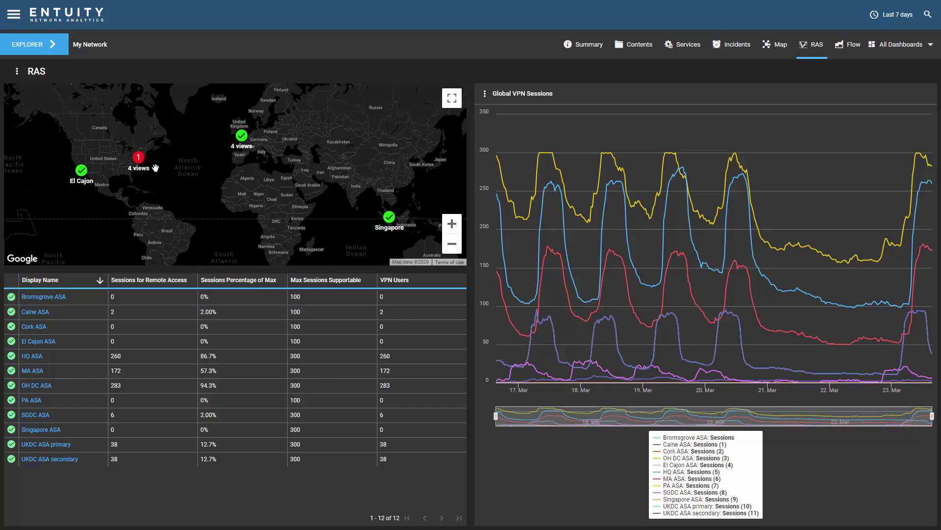
- Examine the incident details of the 4 views marker in the eastern United States on the RAS dashboard map
{"action": "mouse_move", "coordinate": [141, 161]}
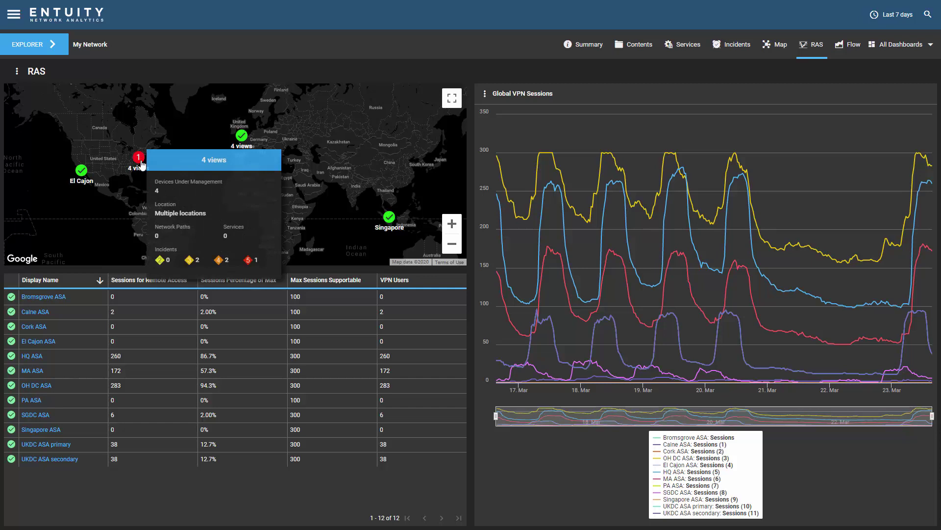